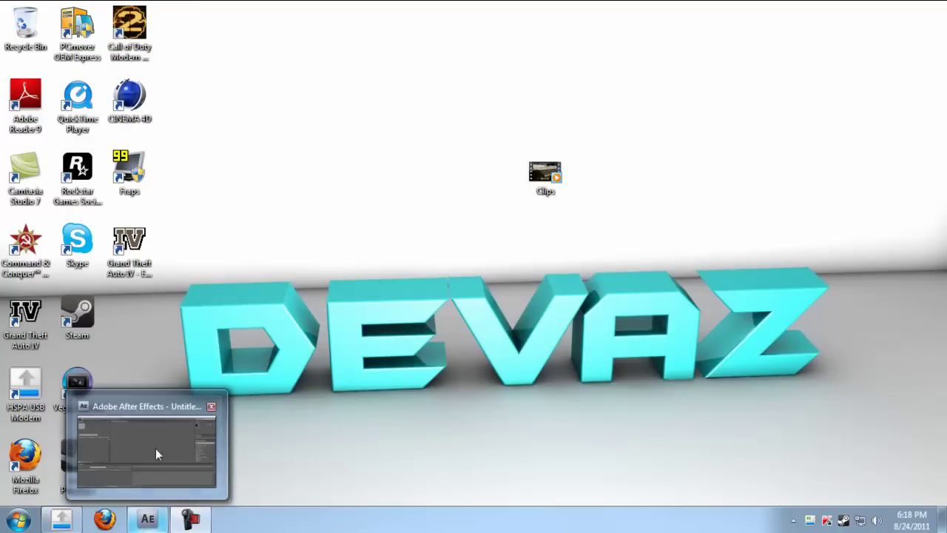
# Step: Play the Clips gameplay video from the desktop to preview it
pyautogui.click(154, 440)
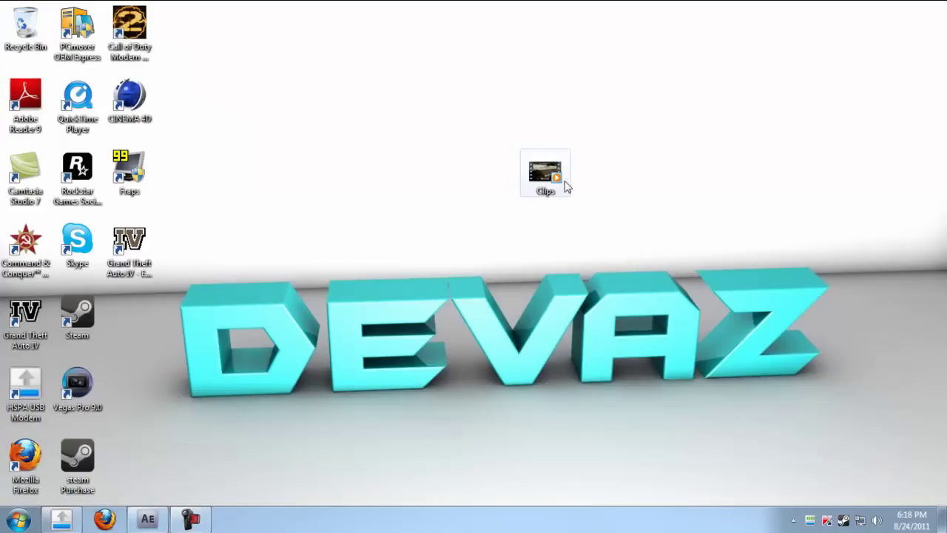
pyautogui.click(553, 185)
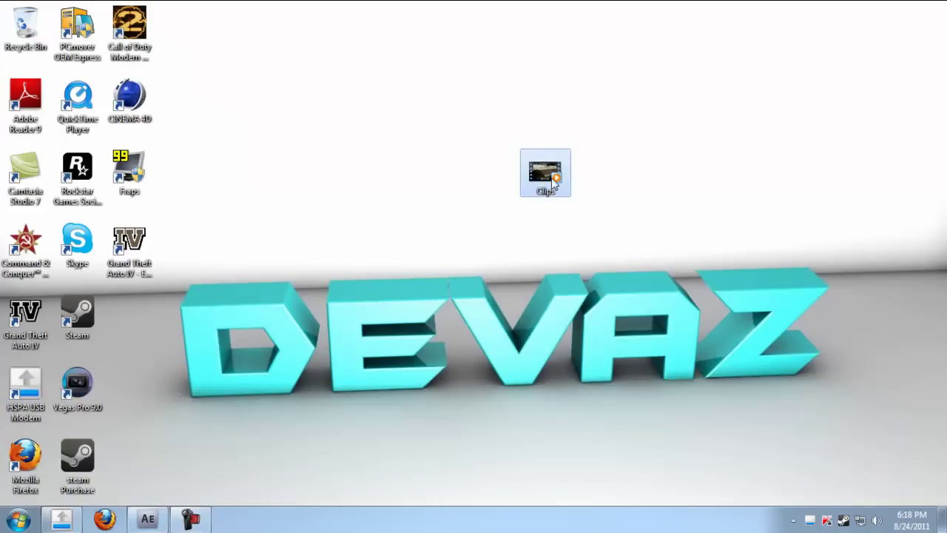
pyautogui.doubleClick(554, 183)
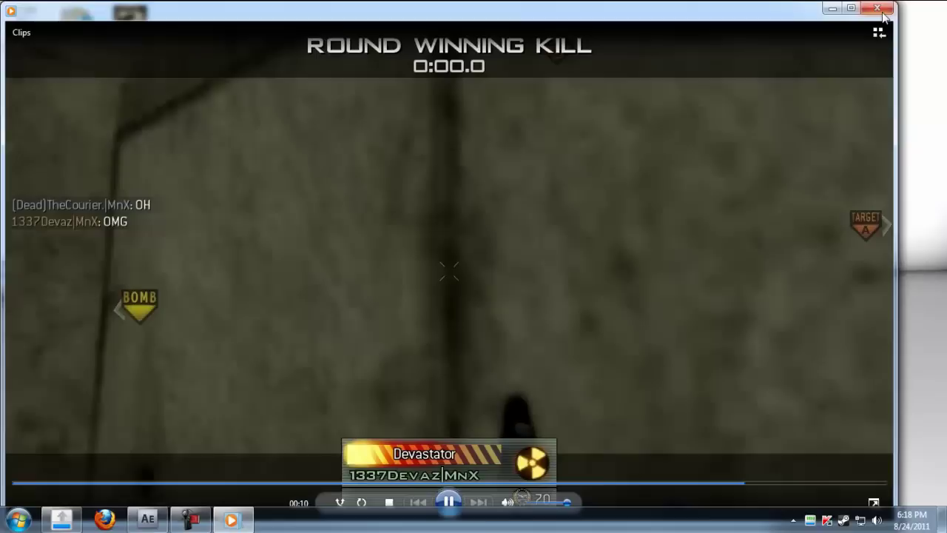
pyautogui.click(881, 9)
# Step: Check the Clips video's frame rate in its file properties
pyautogui.click(544, 171)
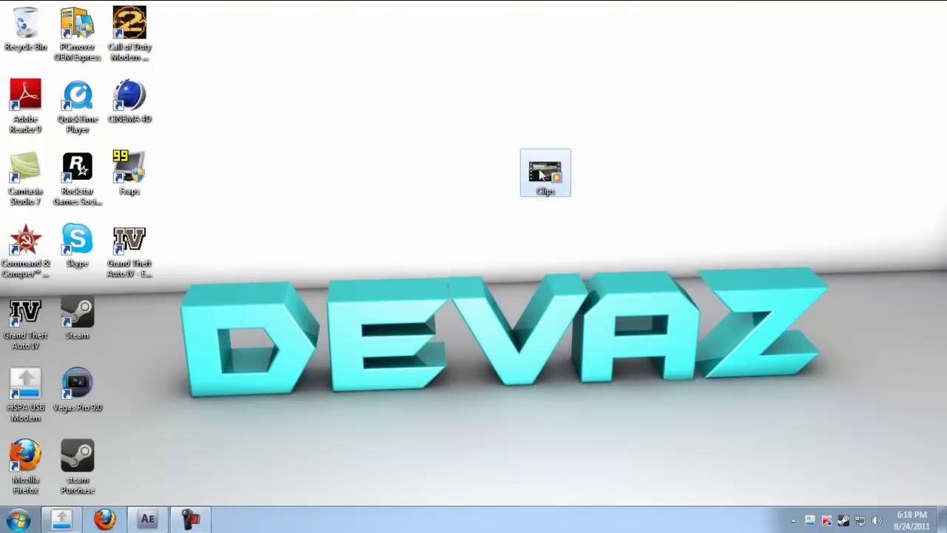
pyautogui.rightClick(541, 171)
pyautogui.click(612, 467)
pyautogui.click(633, 179)
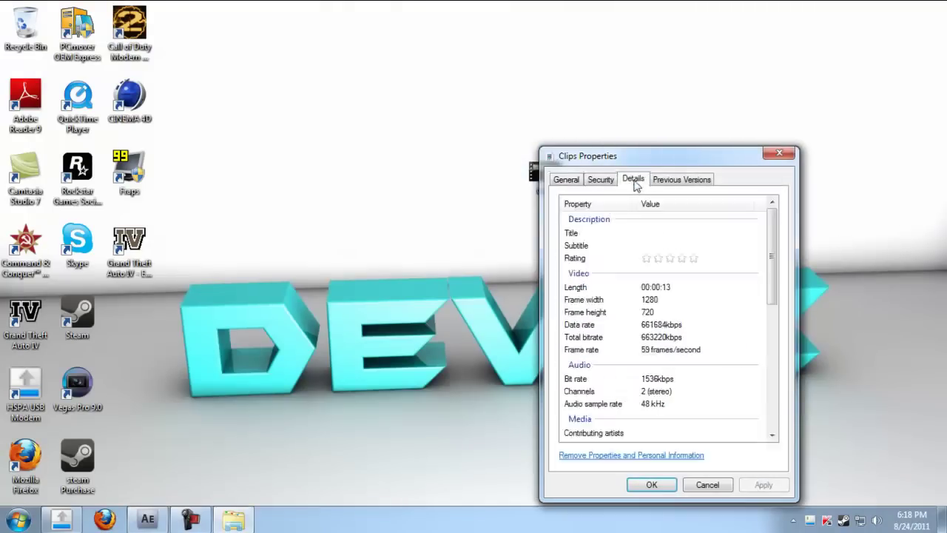
pyautogui.click(652, 354)
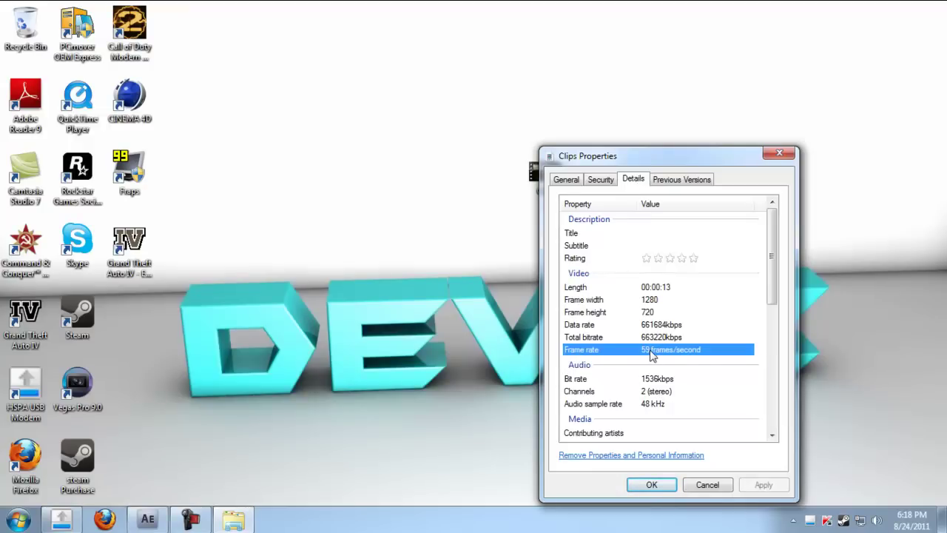
pyautogui.click(658, 484)
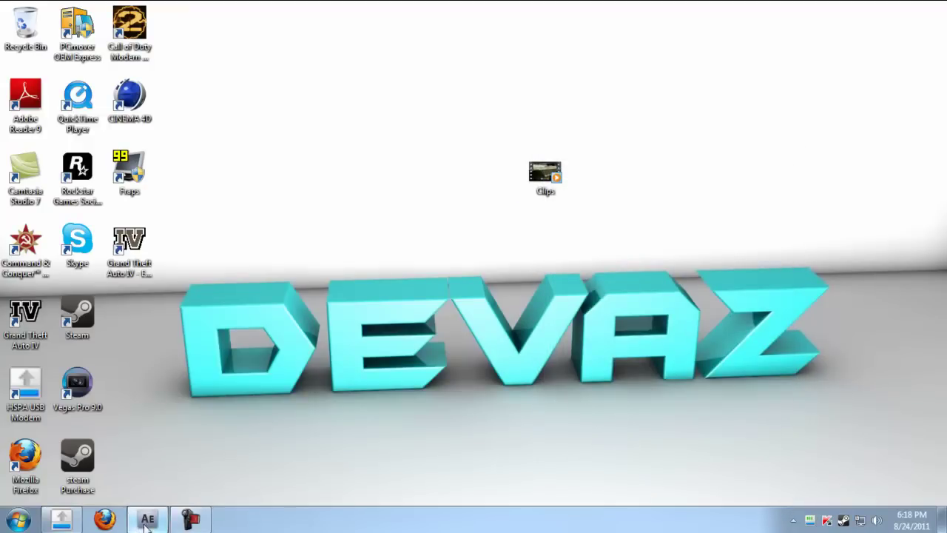
# Step: Import Clips.avi into the After Effects Project panel
pyautogui.click(147, 519)
pyautogui.rightClick(144, 259)
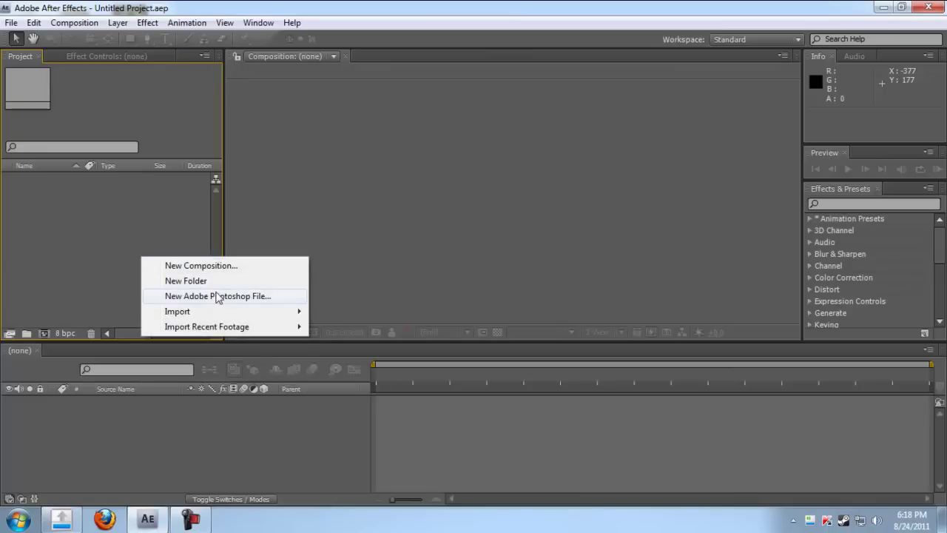
pyautogui.click(148, 518)
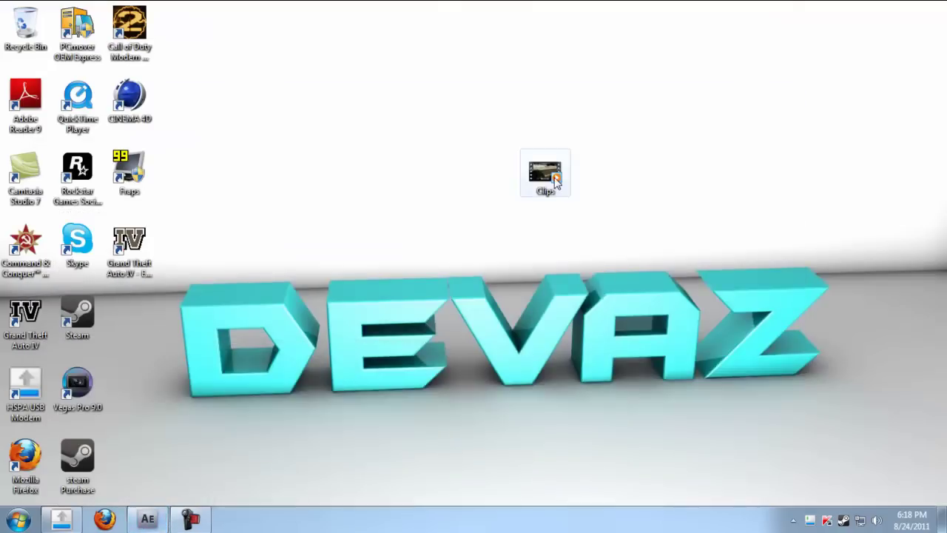
pyautogui.moveTo(545, 174); pyautogui.dragTo(120, 250)
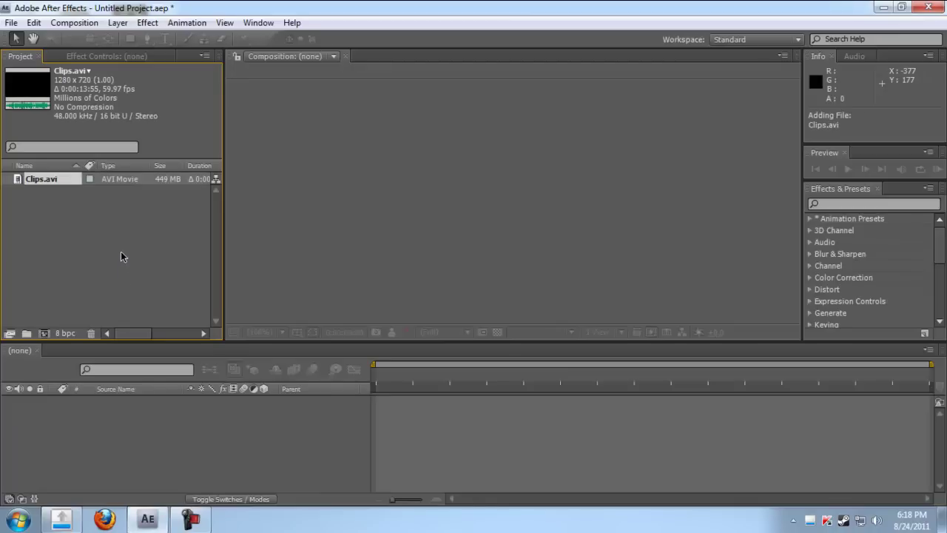
# Step: Create a new HDV/HDTV 720 25 composition and edit its duration to 1:30:30:00
pyautogui.rightClick(97, 242)
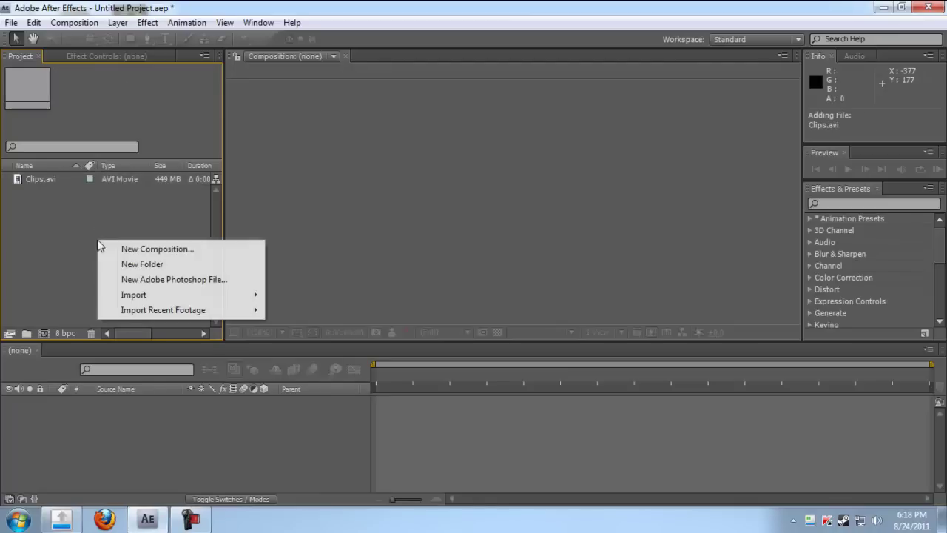
pyautogui.click(217, 248)
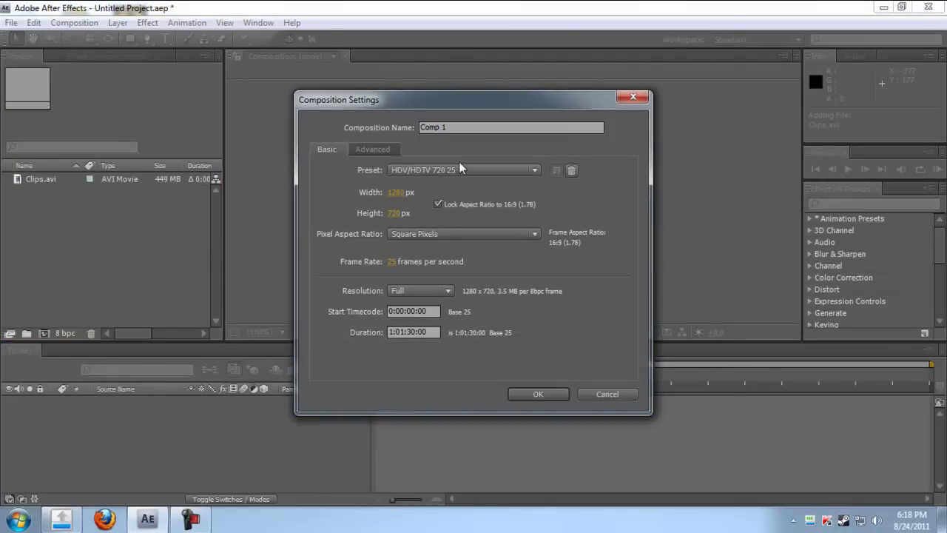
pyautogui.click(461, 170)
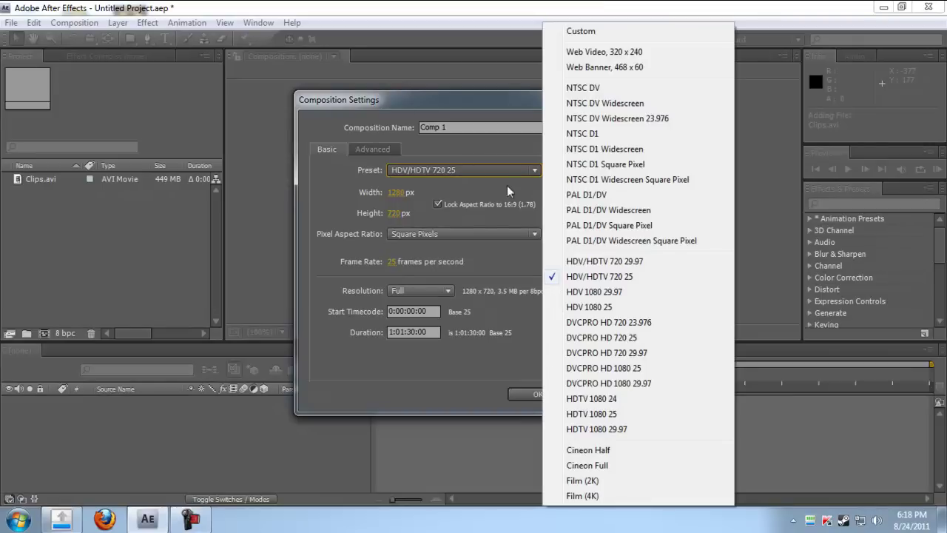
pyautogui.click(632, 279)
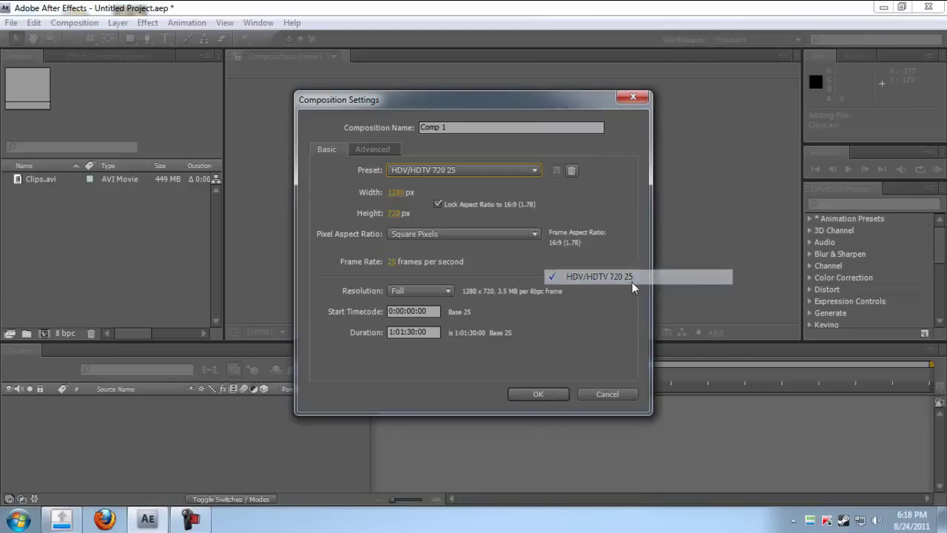
pyautogui.click(393, 332)
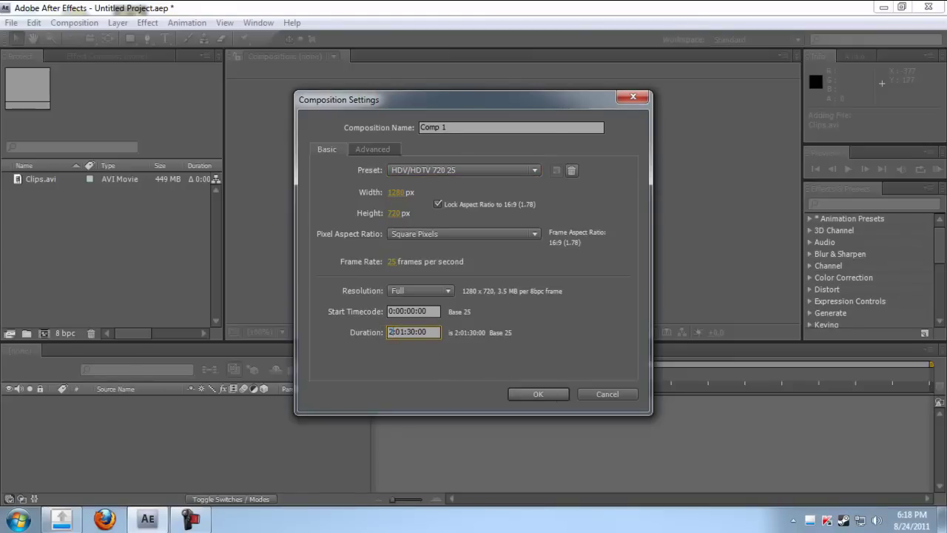
pyautogui.press('Delete')
pyautogui.write('1')
# Step: Create Comp 1 and place Clips.avi into it as a layer
pyautogui.click(549, 399)
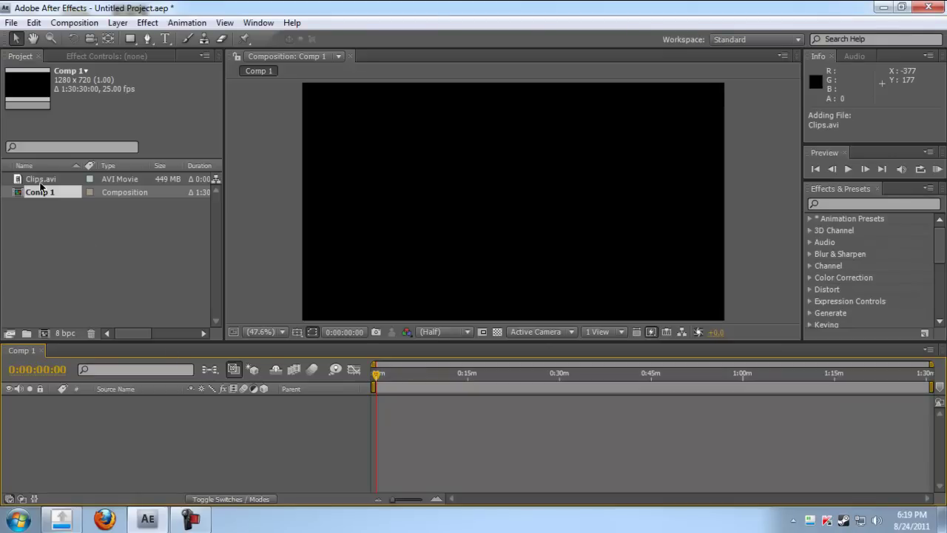
pyautogui.moveTo(40, 184); pyautogui.dragTo(81, 413)
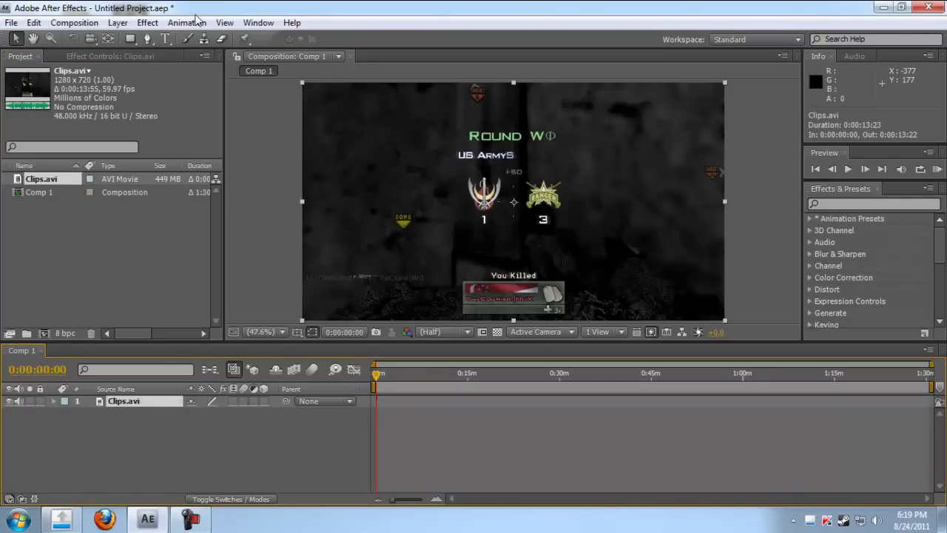
pyautogui.click(168, 25)
pyautogui.moveTo(118, 22)
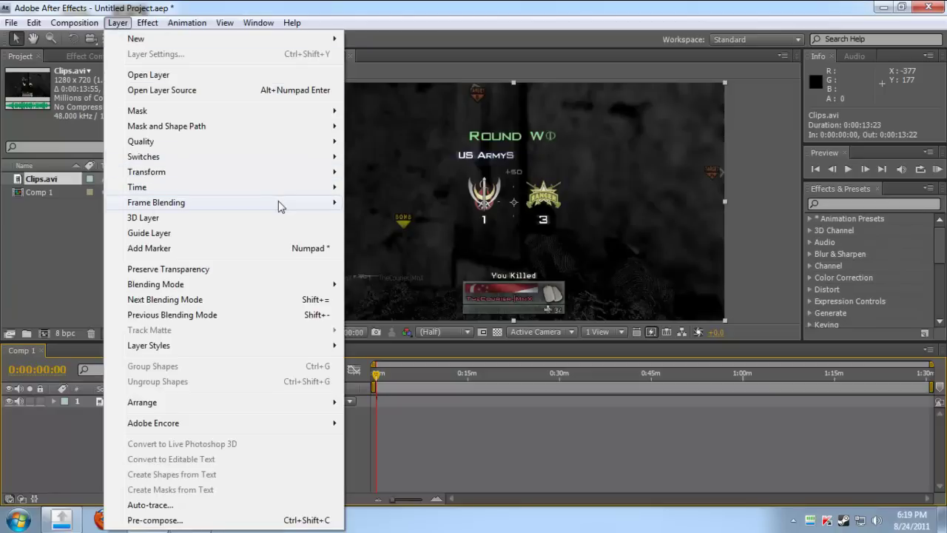
pyautogui.moveTo(279, 200)
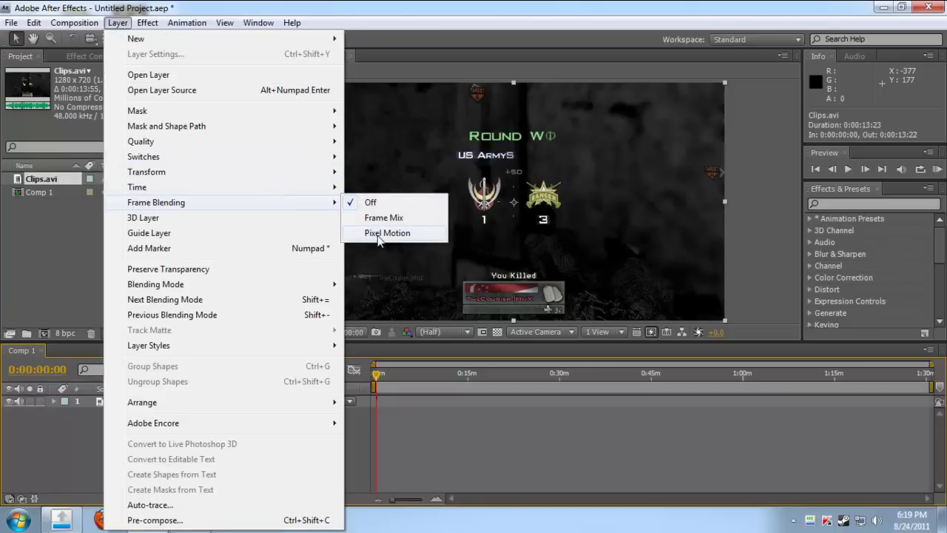
pyautogui.click(379, 233)
# Step: Enable time remapping on the Clips.avi layer and zoom the timeline to its length
pyautogui.click(88, 22)
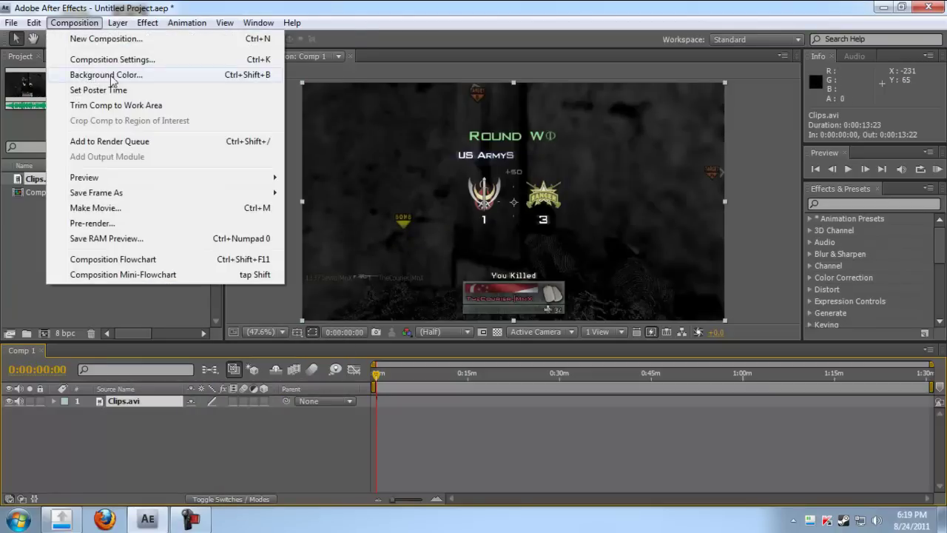
pyautogui.moveTo(118, 22)
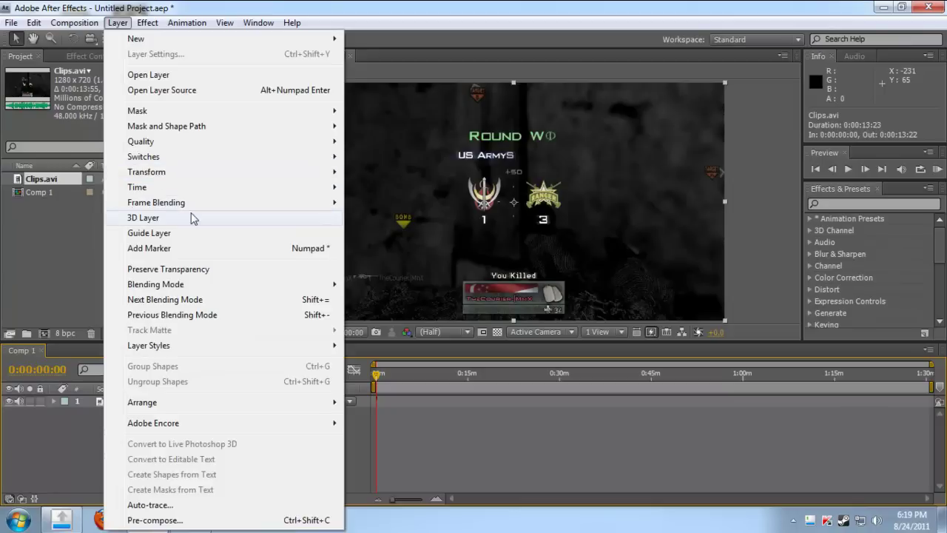
pyautogui.moveTo(294, 187)
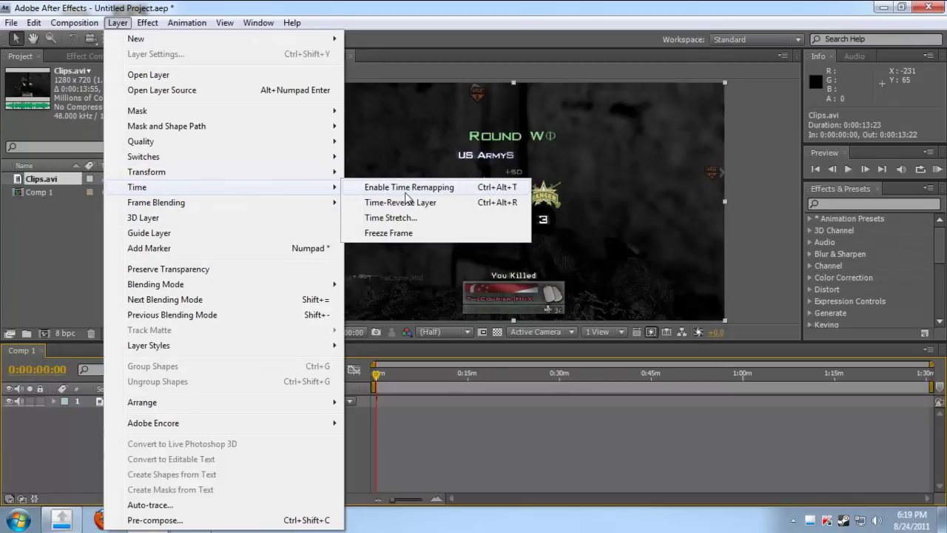
pyautogui.click(406, 193)
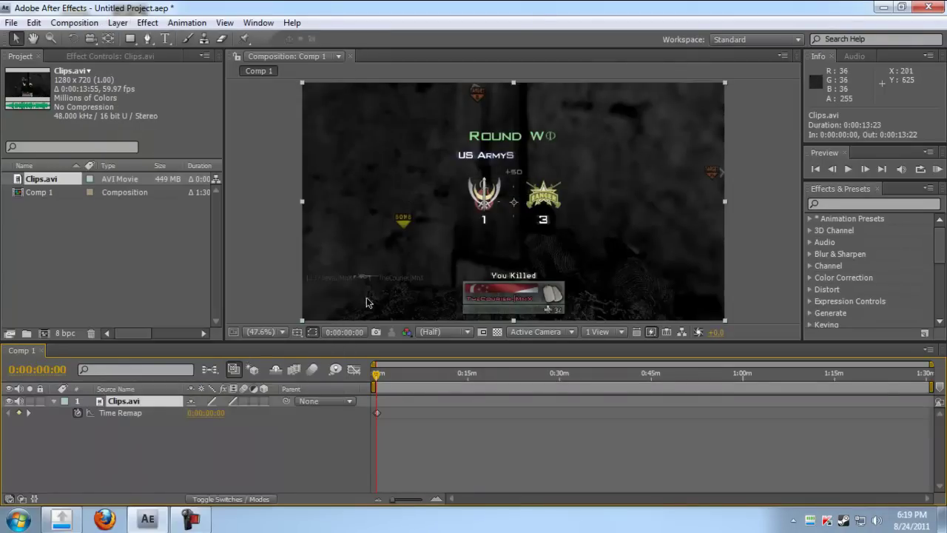
pyautogui.moveTo(931, 364); pyautogui.dragTo(382, 365)
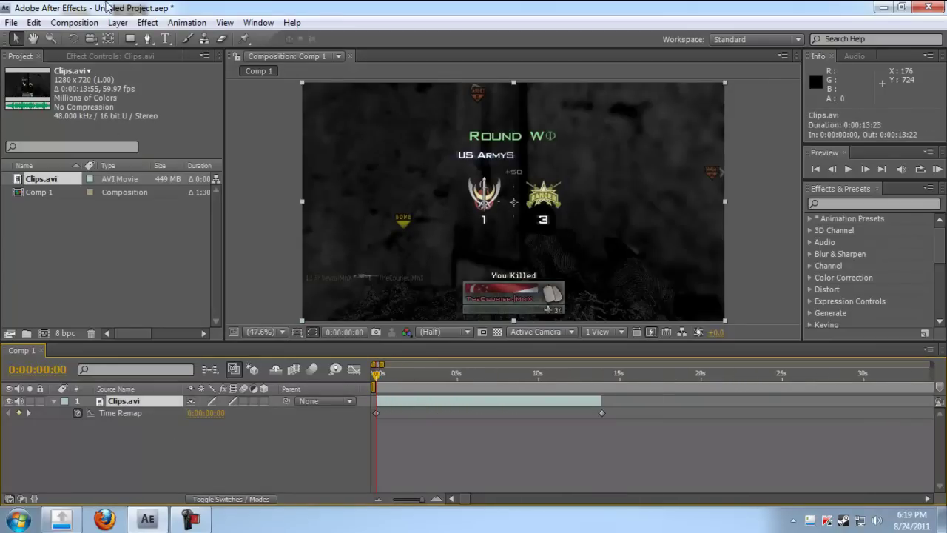
# Step: Apply Twixtor 4.5 to Clips.avi with Input Frame 59.970 and Speed 1%
pyautogui.click(142, 23)
pyautogui.moveTo(287, 252)
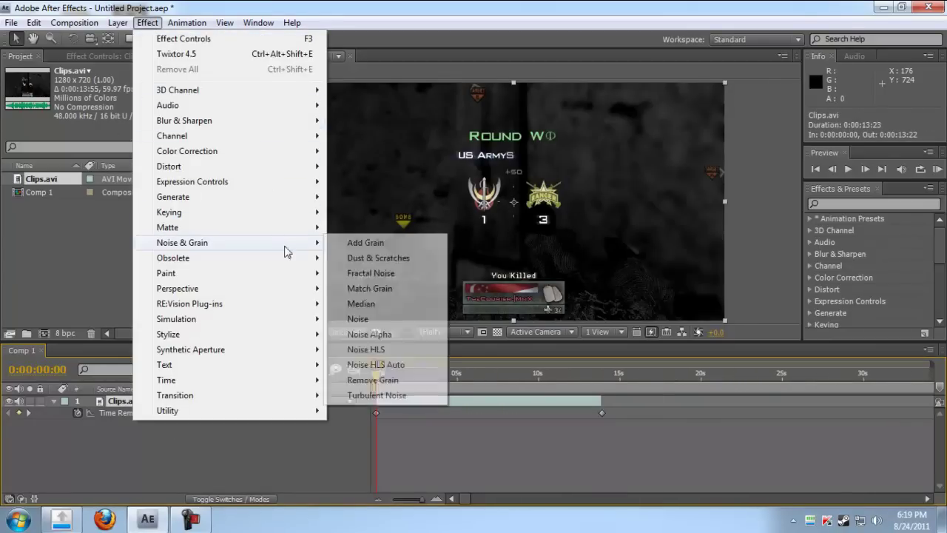
pyautogui.moveTo(313, 307)
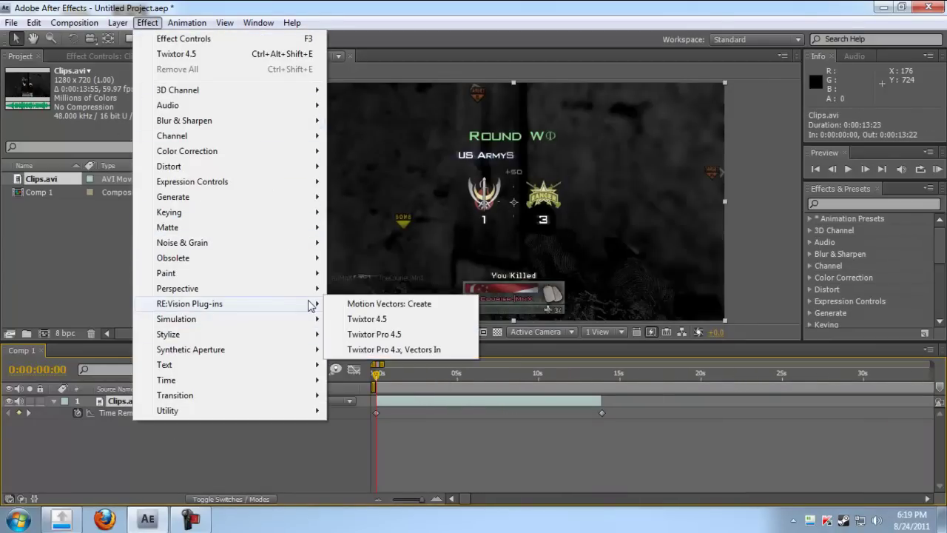
pyautogui.click(368, 320)
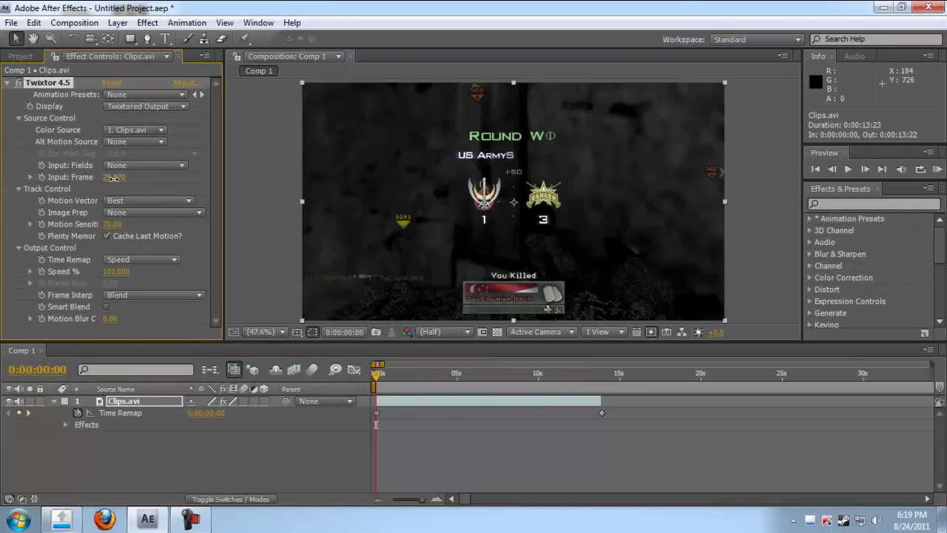
pyautogui.click(19, 56)
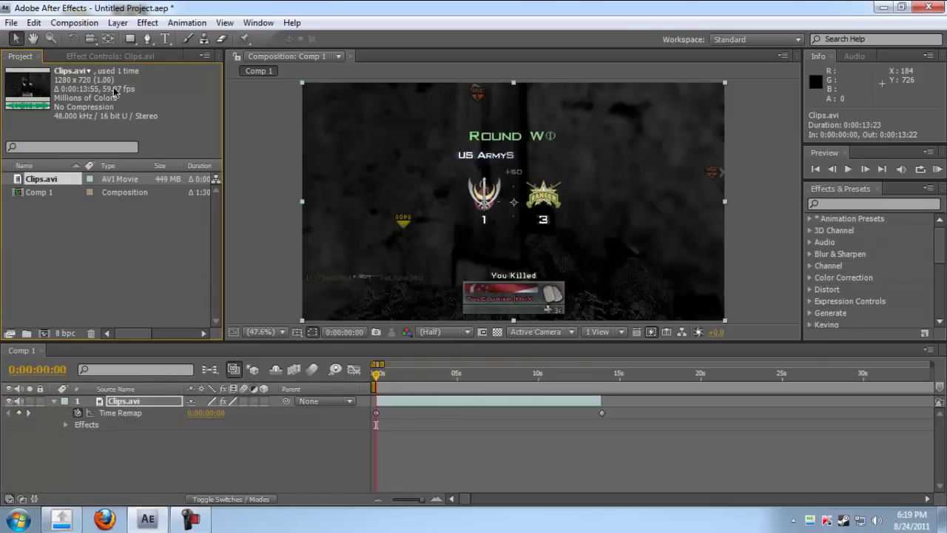
pyautogui.click(111, 56)
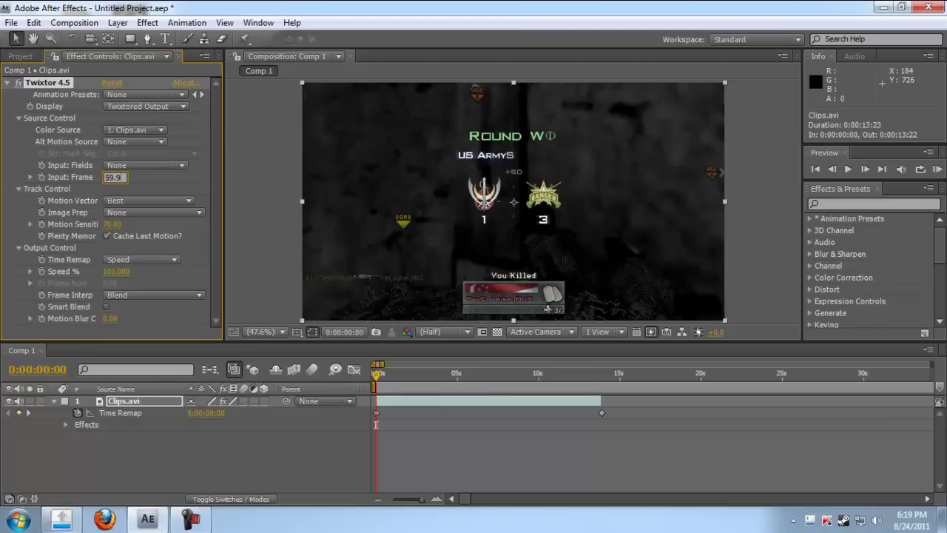
pyautogui.click(141, 454)
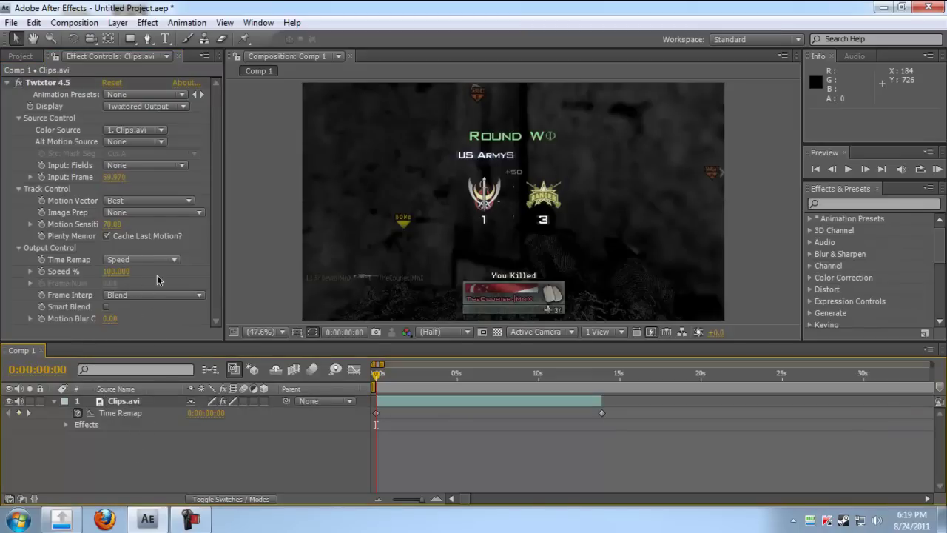
pyautogui.click(117, 274)
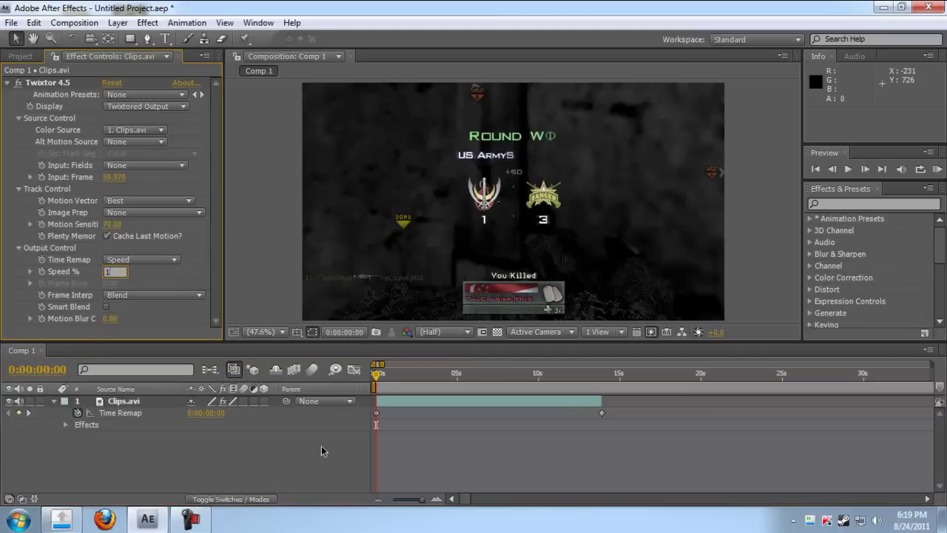
pyautogui.click(304, 464)
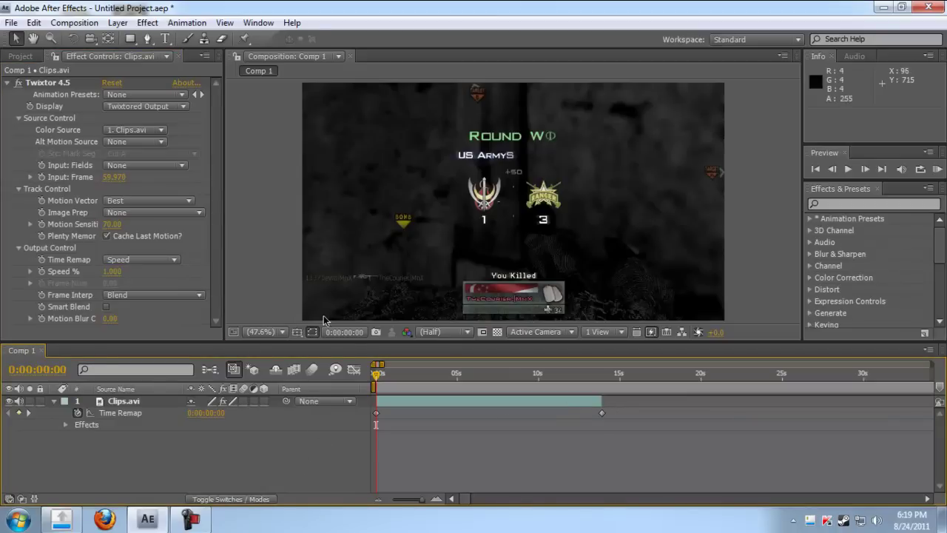
# Step: Extend the Clips.avi layer's end to about 20 minutes
pyautogui.moveTo(379, 366); pyautogui.dragTo(394, 365)
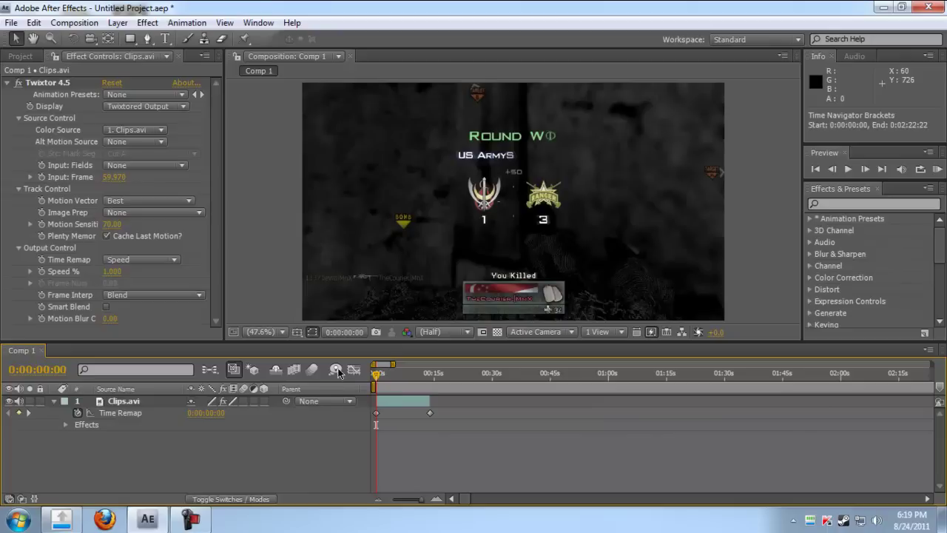
pyautogui.moveTo(428, 401); pyautogui.dragTo(741, 401)
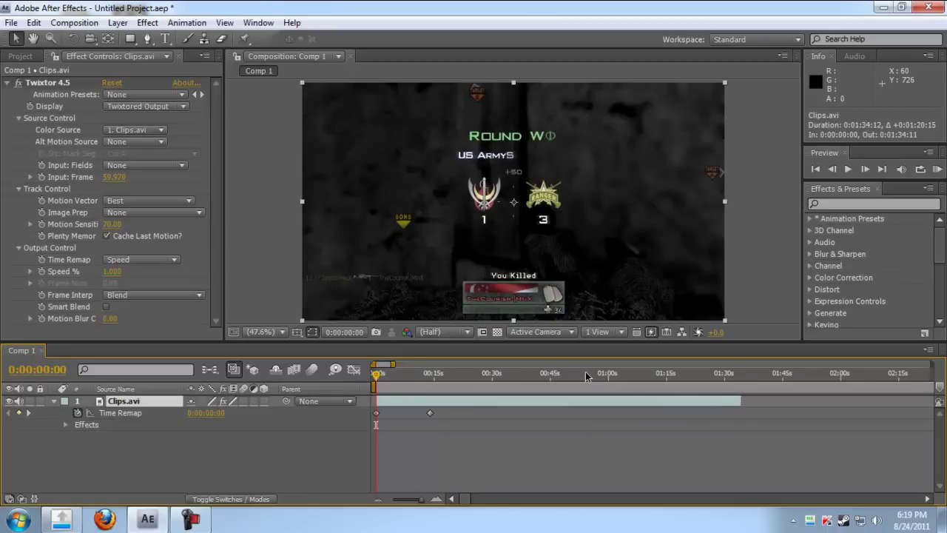
pyautogui.click(587, 374)
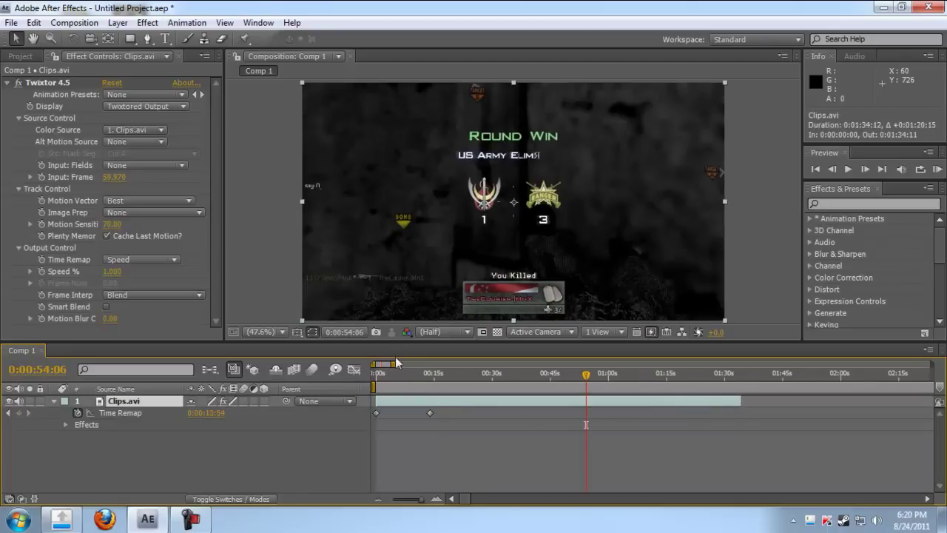
pyautogui.moveTo(391, 366); pyautogui.dragTo(574, 365)
pyautogui.moveTo(406, 400); pyautogui.dragTo(729, 400)
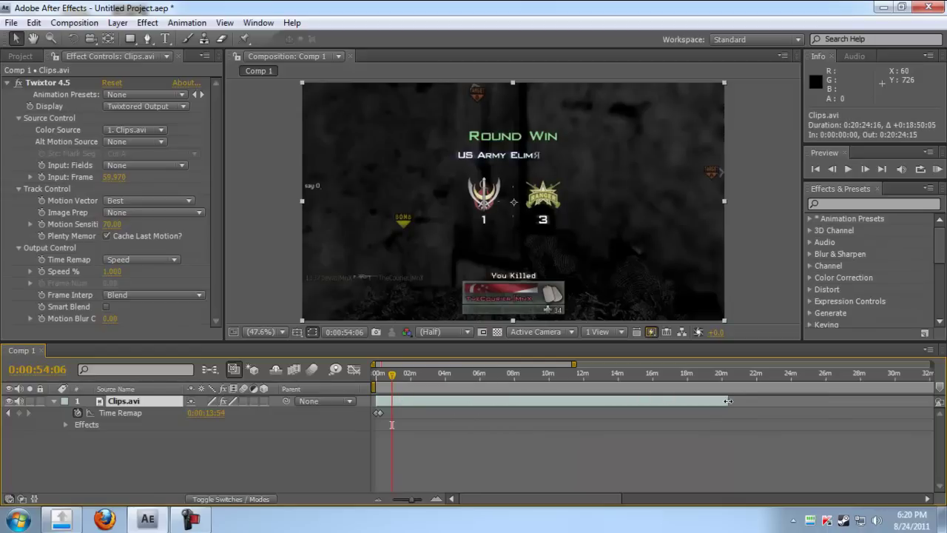
# Step: Preview the slowed footage from around 0:11:22:23
pyautogui.click(676, 373)
pyautogui.click(606, 373)
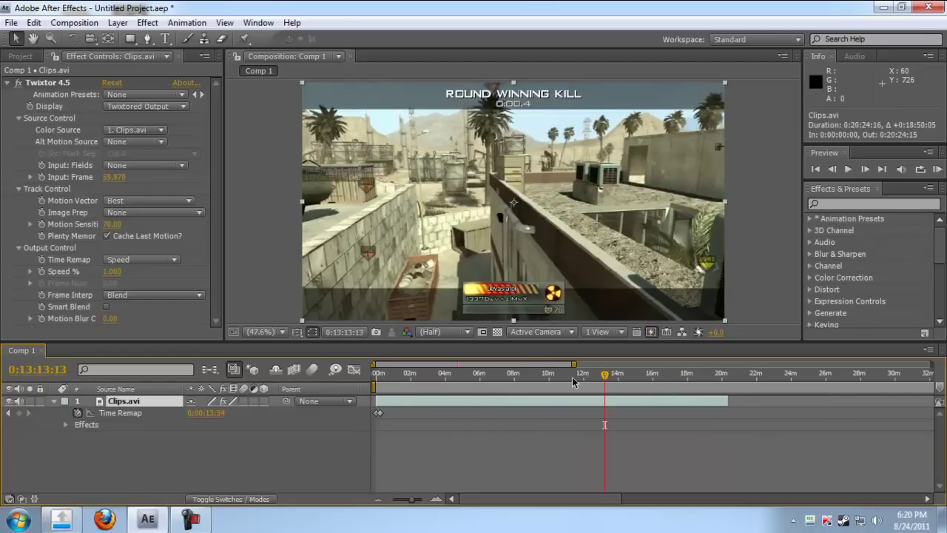
pyautogui.click(574, 374)
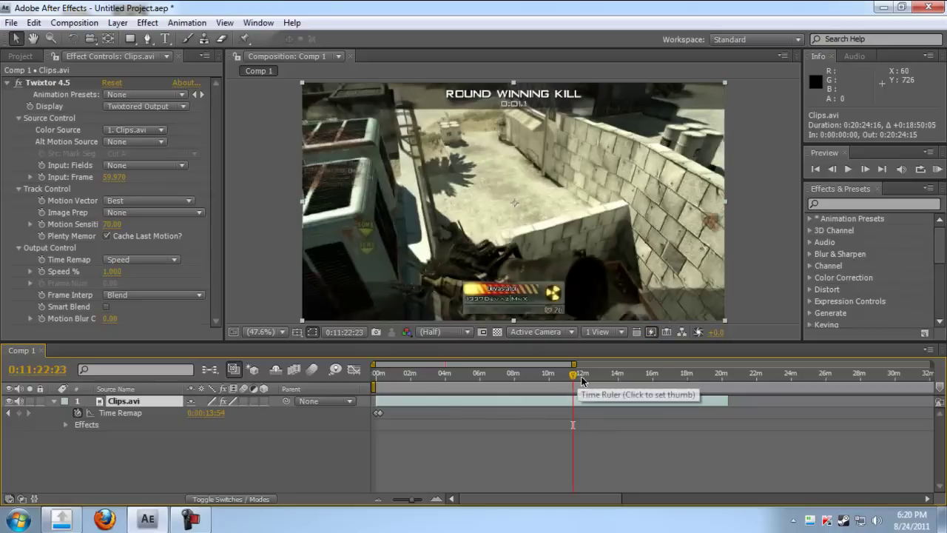
pyautogui.press('space')
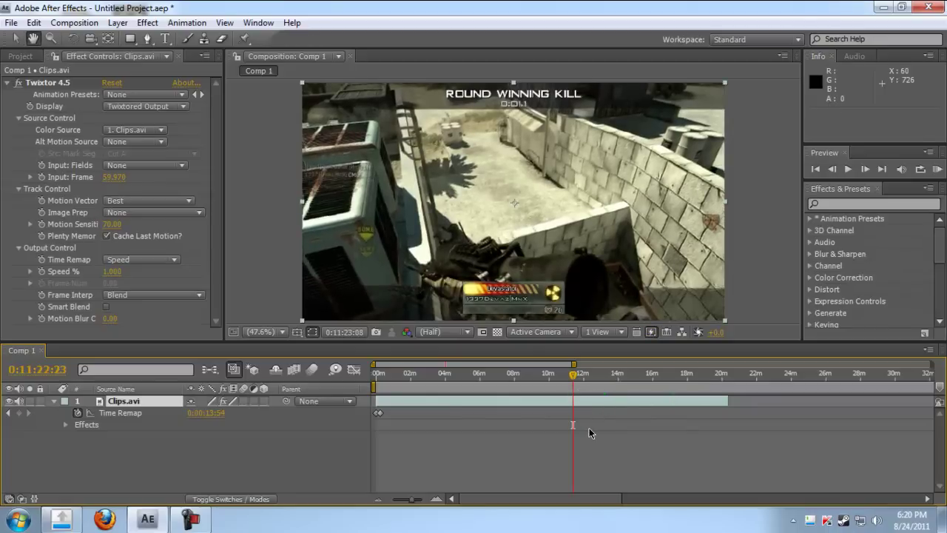
pyautogui.press('space')
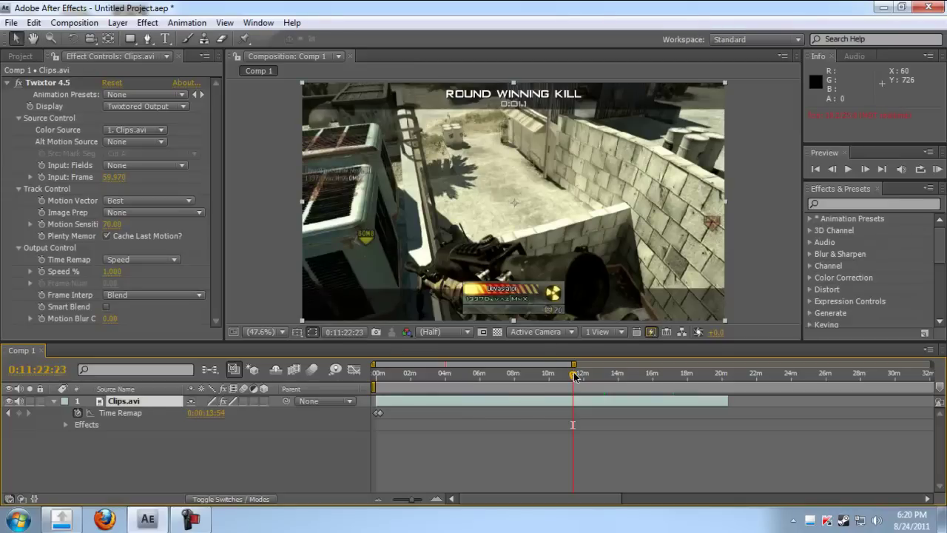
pyautogui.moveTo(576, 376); pyautogui.dragTo(639, 380)
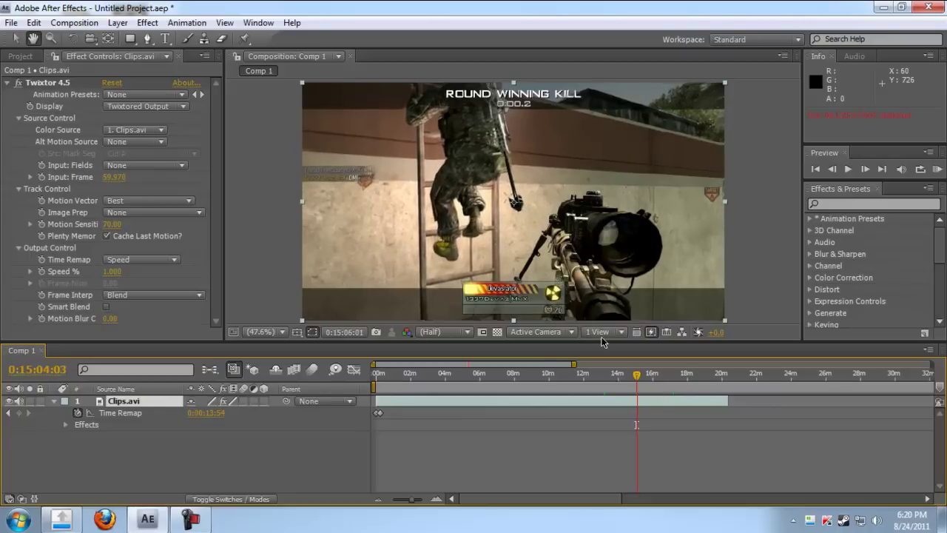
# Step: Preview the kill around 0:15:06 and start the work area at 0:14:59:08
pyautogui.press('space')
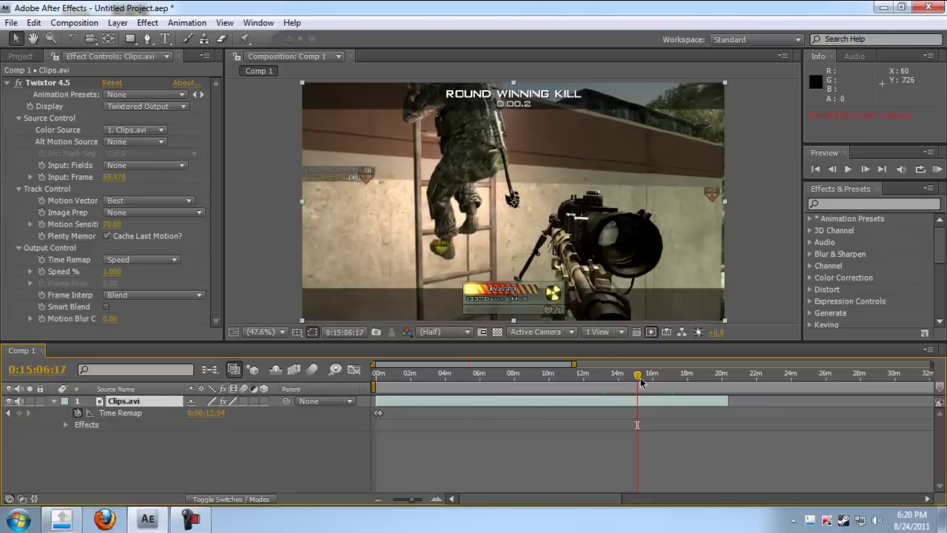
pyautogui.moveTo(638, 379)
pyautogui.mouseDown()
pyautogui.moveTo(650, 380)
pyautogui.moveTo(640, 377)
pyautogui.mouseUp()
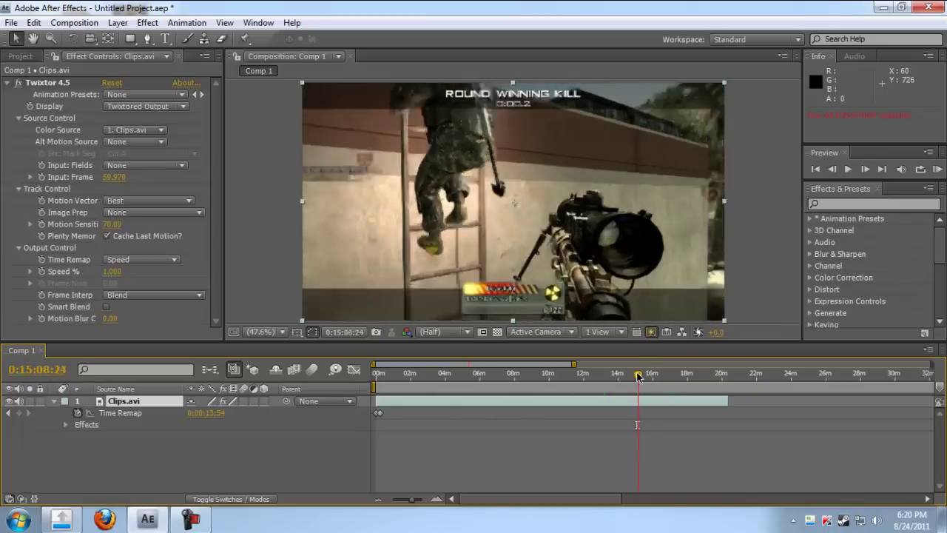
pyautogui.press('space')
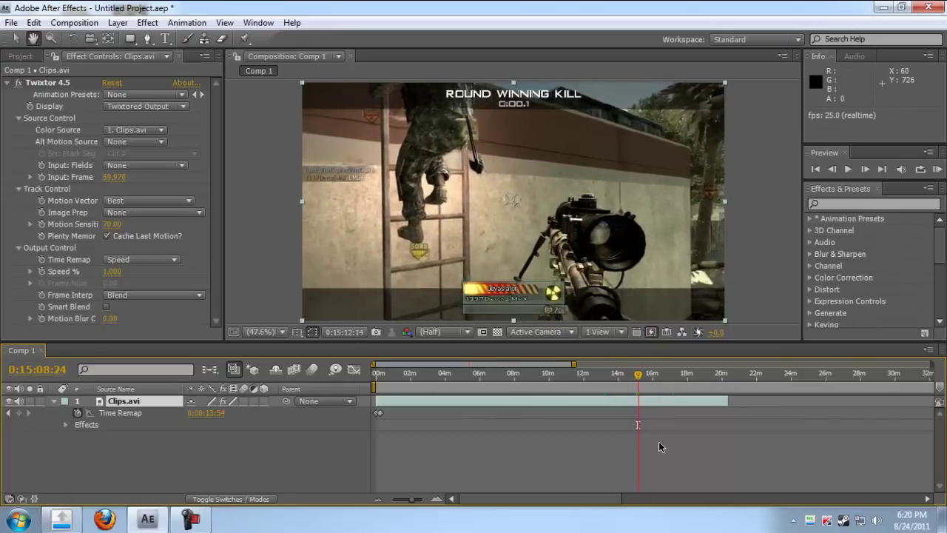
pyautogui.press('space')
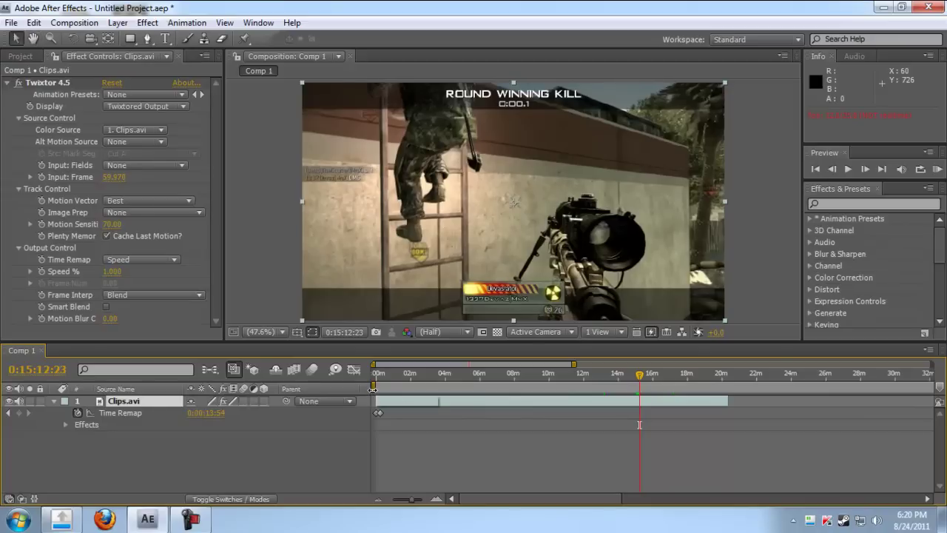
pyautogui.moveTo(373, 389); pyautogui.dragTo(634, 373)
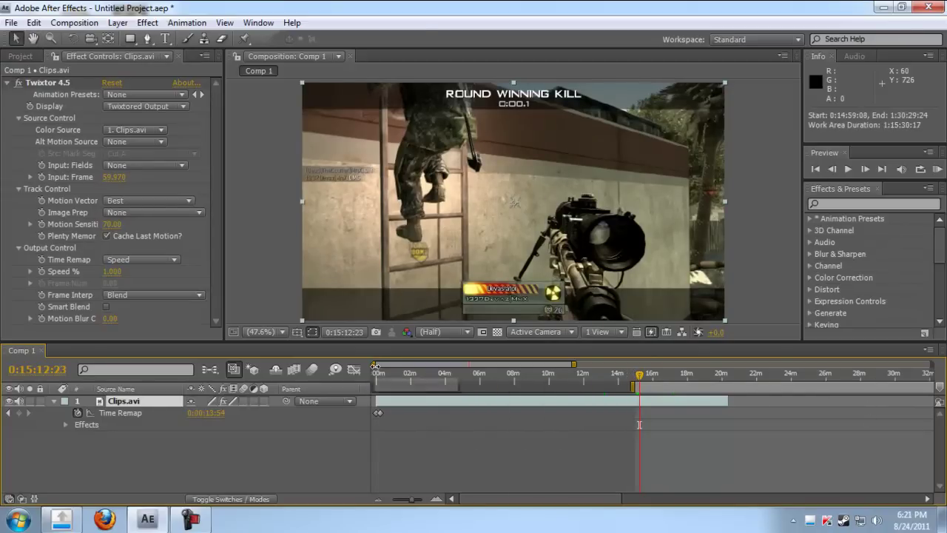
# Step: Zoom the timeline to roughly 14–18 minutes and review the footage near 0:15:07
pyautogui.moveTo(374, 365); pyautogui.dragTo(459, 364)
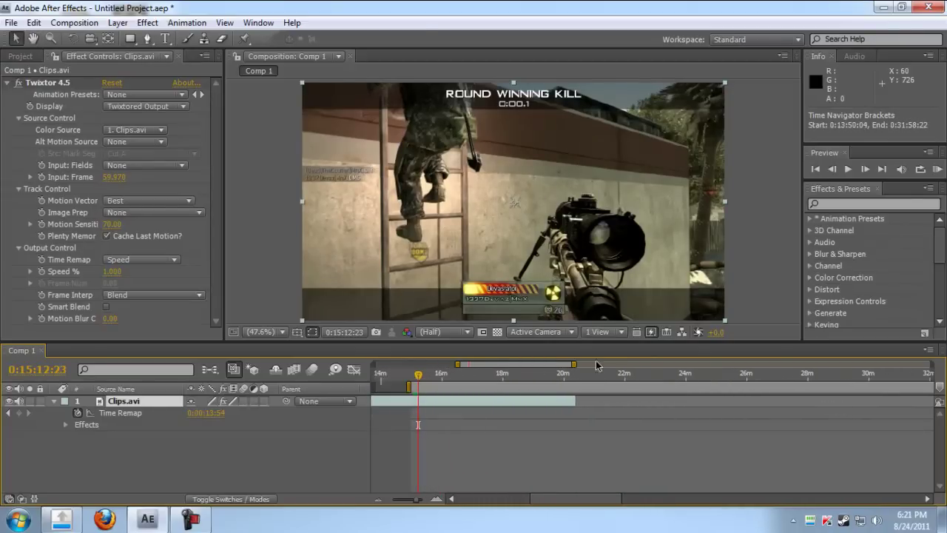
pyautogui.moveTo(575, 364); pyautogui.dragTo(395, 407)
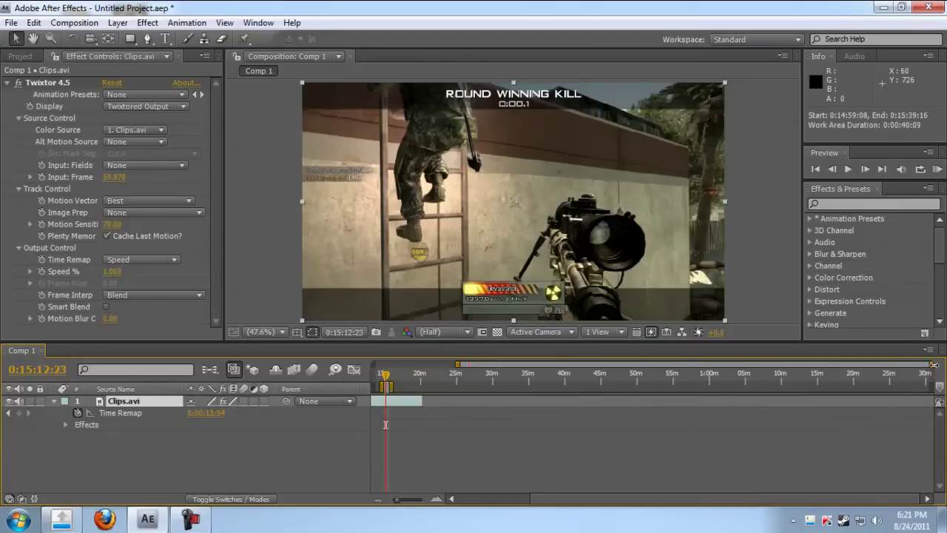
pyautogui.moveTo(934, 364); pyautogui.dragTo(494, 343)
pyautogui.click(580, 374)
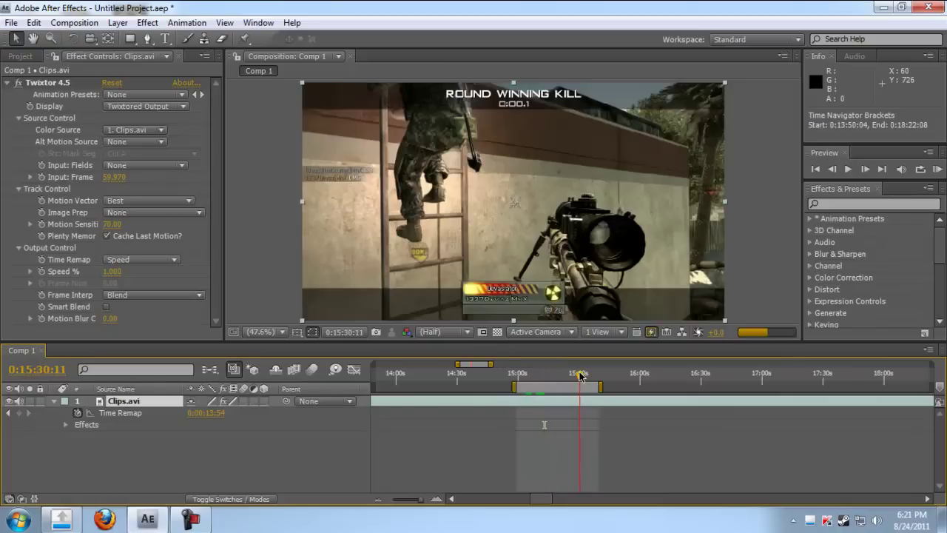
pyautogui.click(534, 374)
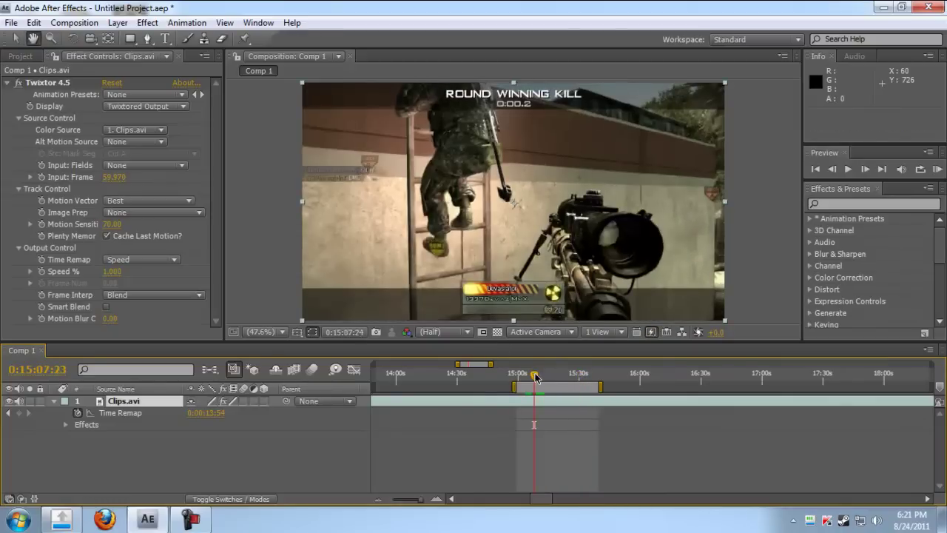
# Step: End the work area at 0:15:06:21, giving a 0:00:07:14 span around the kill
pyautogui.click(520, 374)
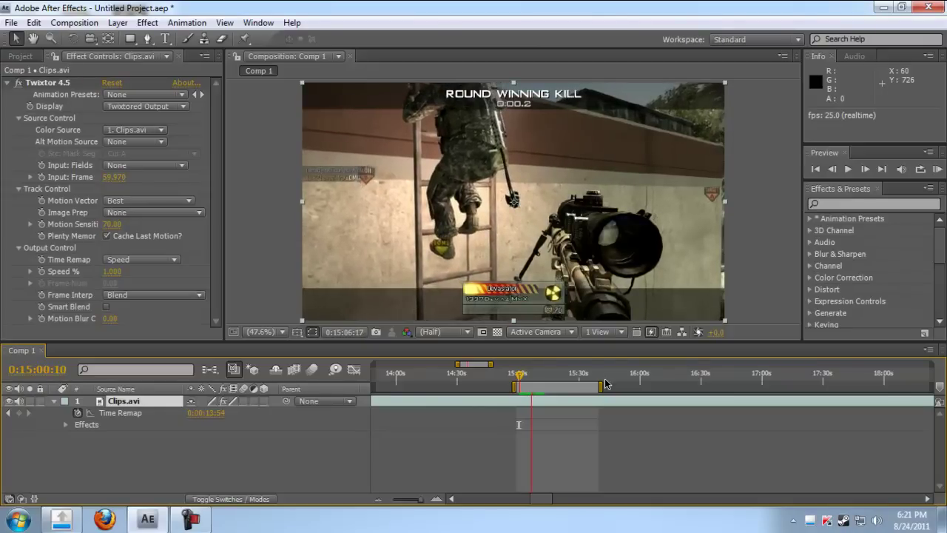
pyautogui.moveTo(602, 385); pyautogui.dragTo(533, 383)
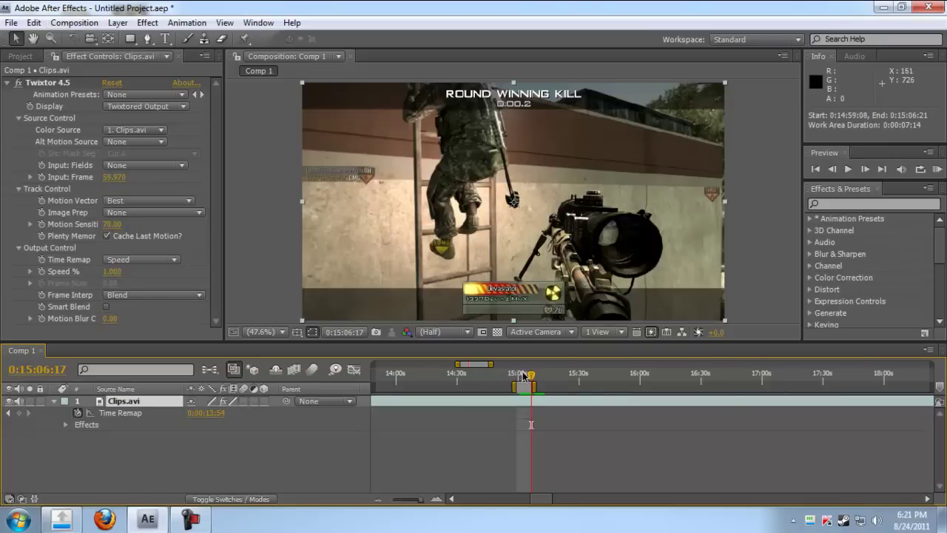
pyautogui.moveTo(520, 374); pyautogui.dragTo(525, 376)
# Step: Start Make Movie for Comp 1 and browse to the Project folder on drive D
pyautogui.click(74, 22)
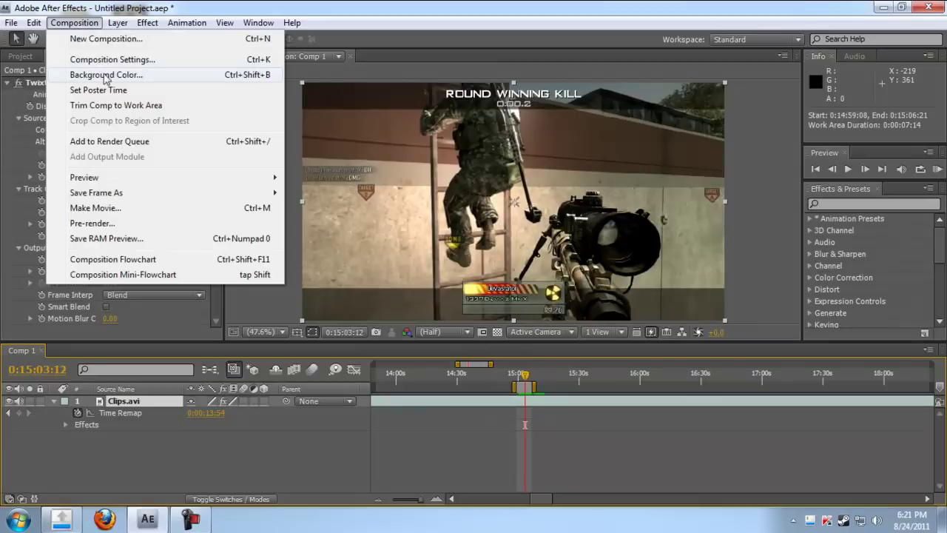
pyautogui.click(121, 209)
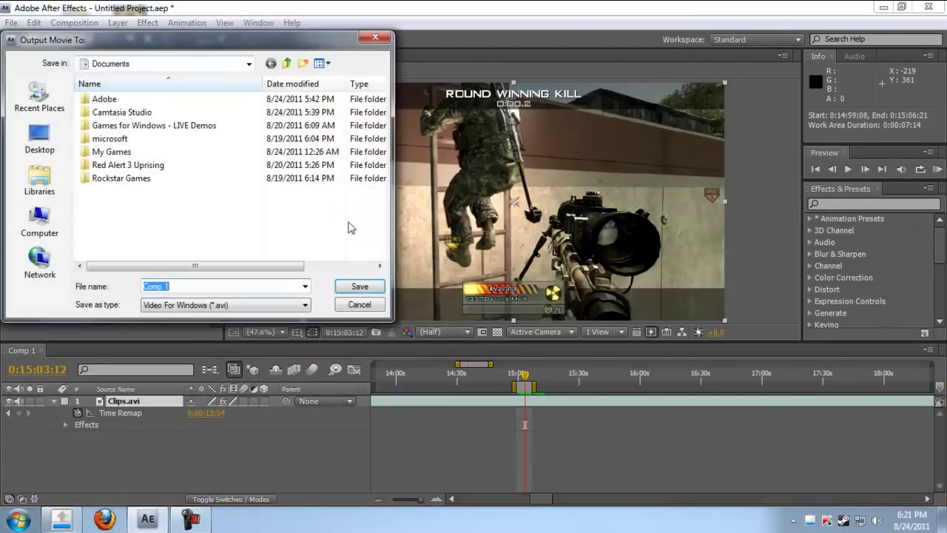
pyautogui.click(39, 223)
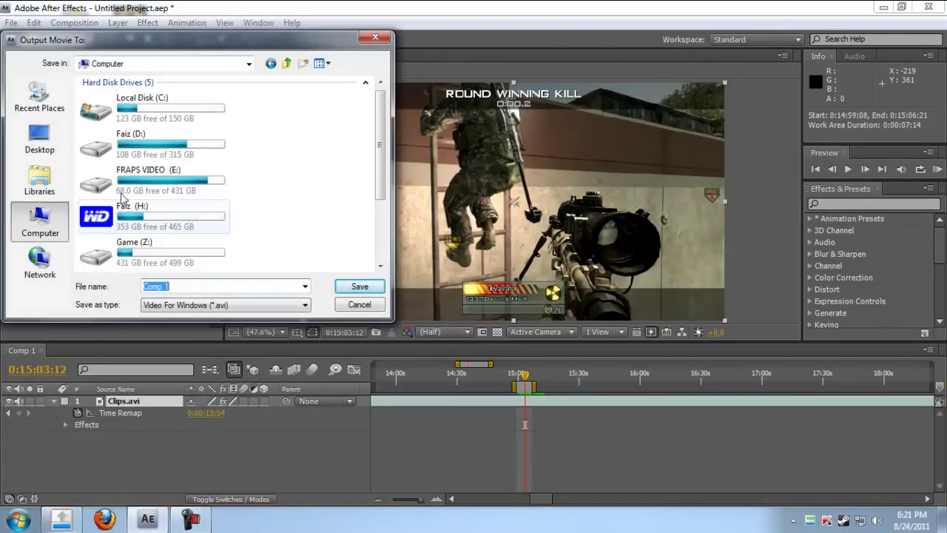
pyautogui.doubleClick(170, 144)
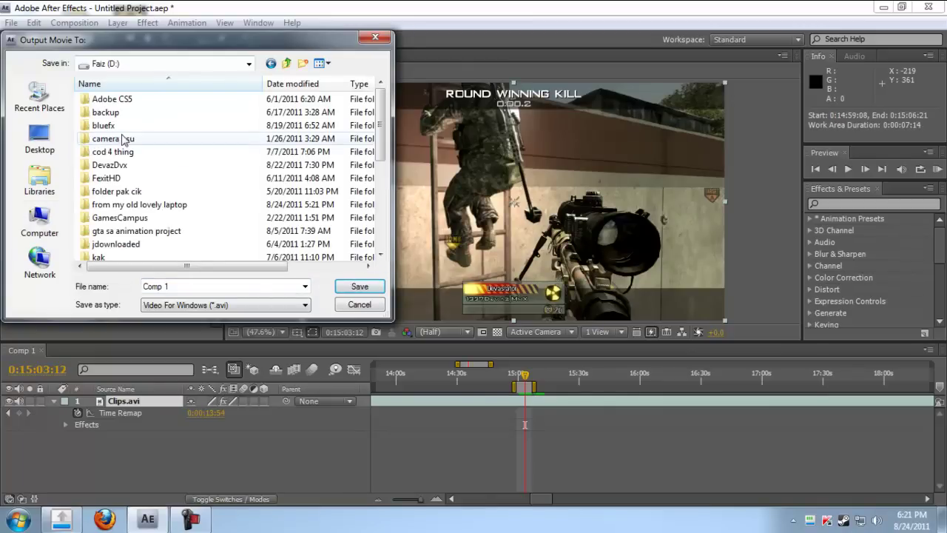
pyautogui.doubleClick(111, 165)
pyautogui.press('BackSpace')
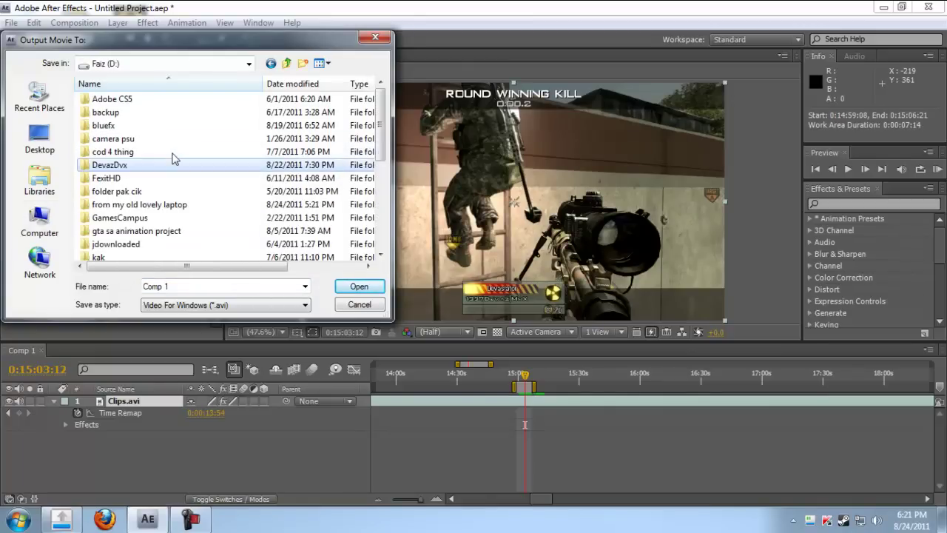
pyautogui.press('Return')
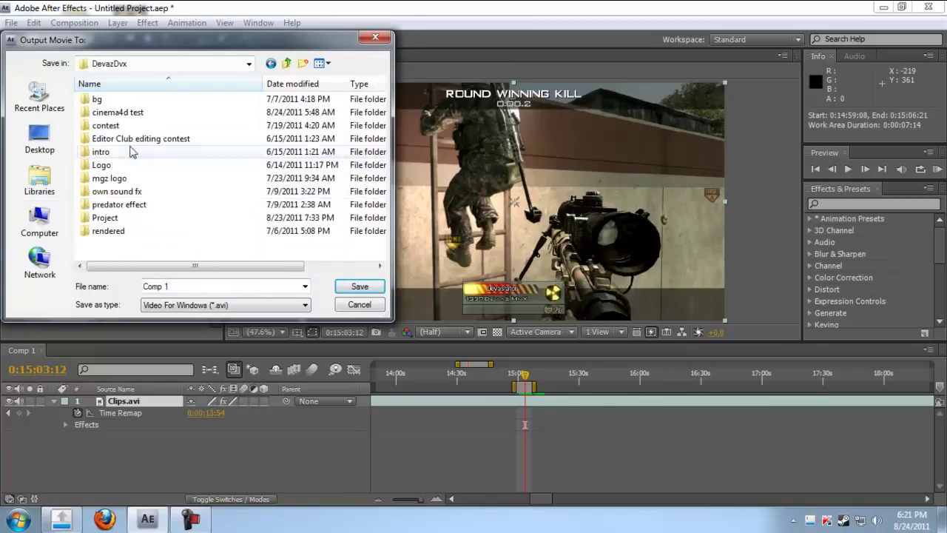
pyautogui.doubleClick(146, 218)
# Step: Create a new 'twixtor tutorial' folder inside Project and open it
pyautogui.click(305, 65)
pyautogui.write('tw')
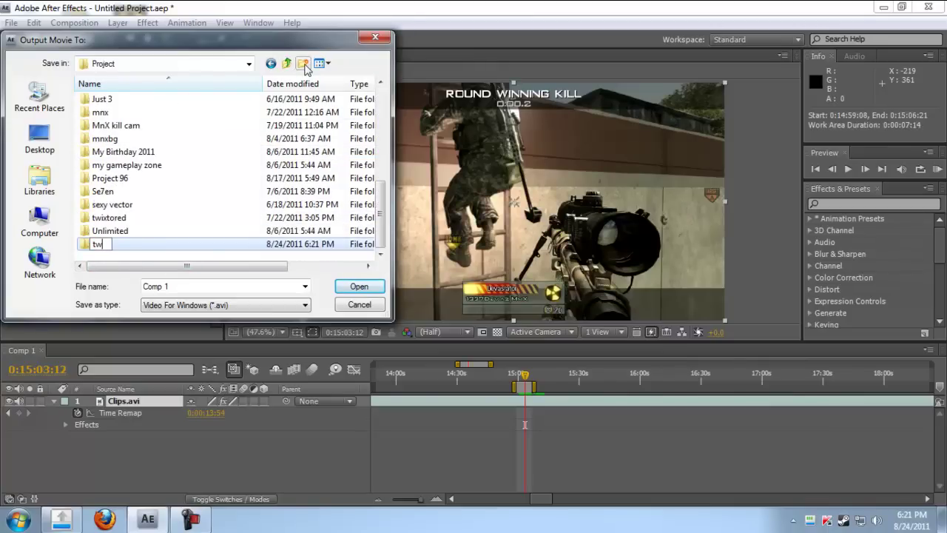
pyautogui.write('ixtor tutorial')
pyautogui.press('Return')
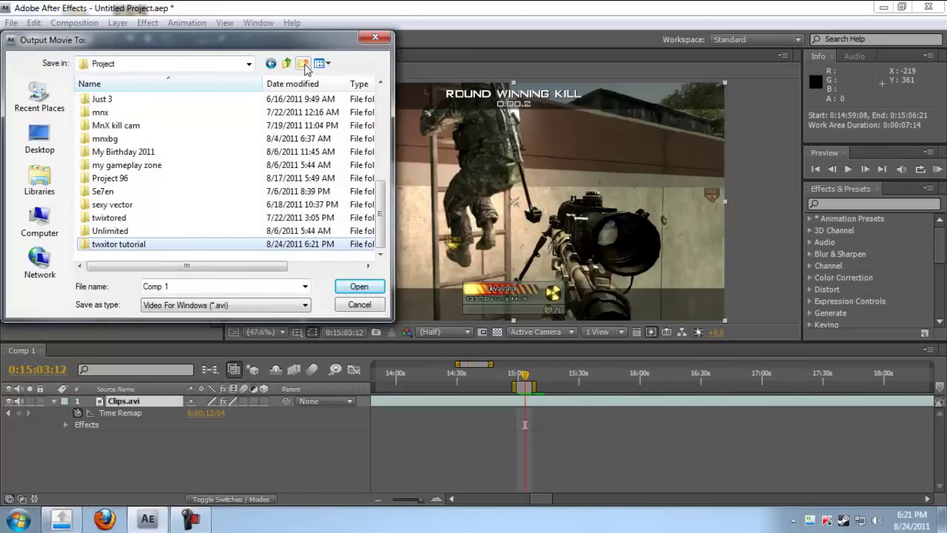
pyautogui.press('Return')
# Step: Name the output file 'twixtor' and save it to the render queue
pyautogui.click(262, 286)
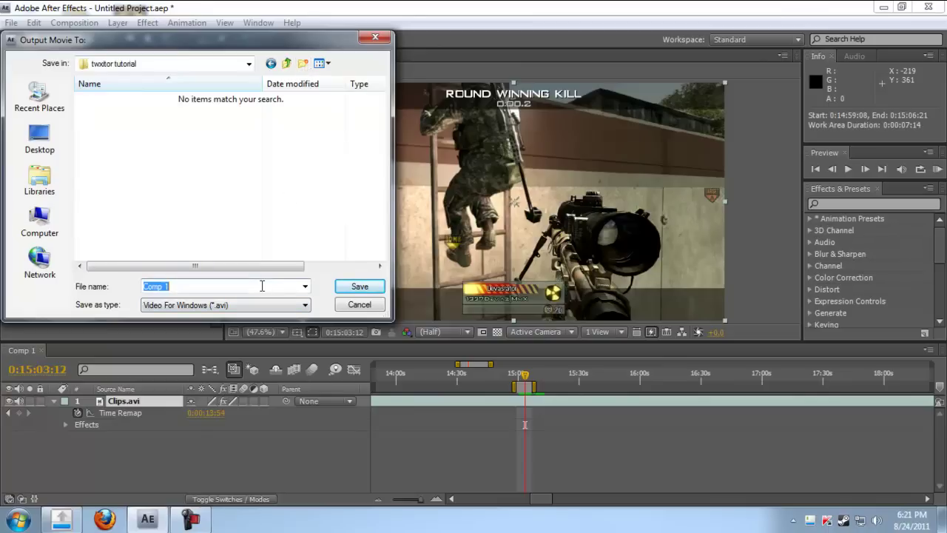
pyautogui.click(260, 308)
pyautogui.click(274, 290)
pyautogui.write('twixtor')
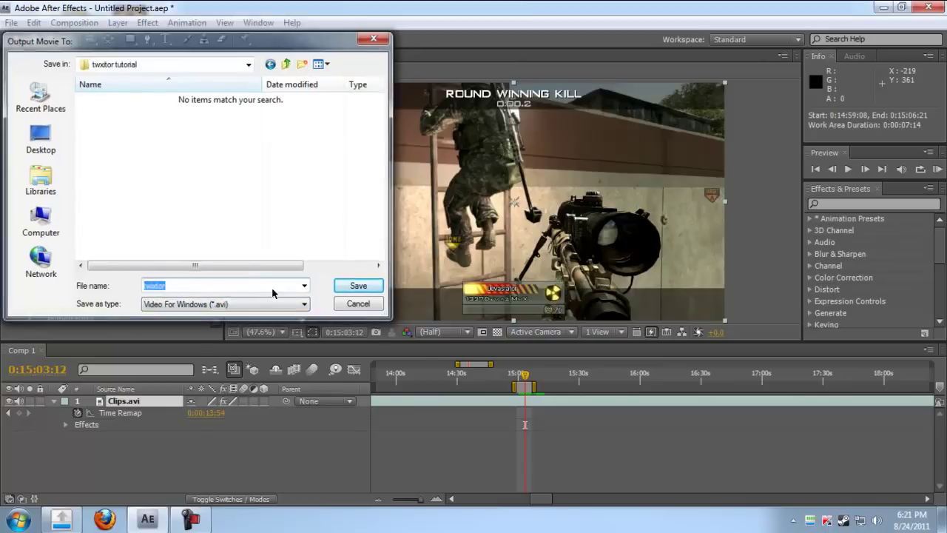
pyautogui.press('Return')
# Step: Switch the output module to QuickTime Movie, Animation at Best, and render twixtor.mov
pyautogui.click(120, 439)
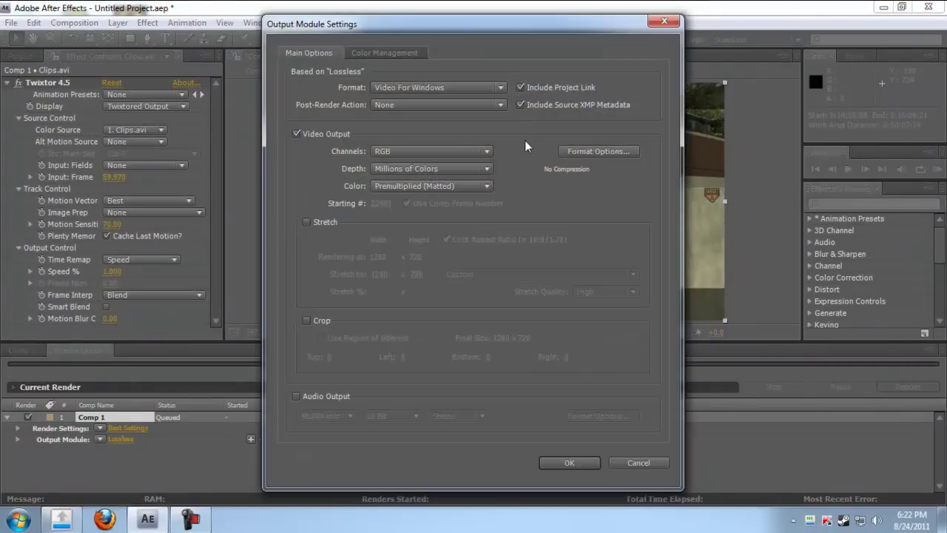
pyautogui.click(441, 86)
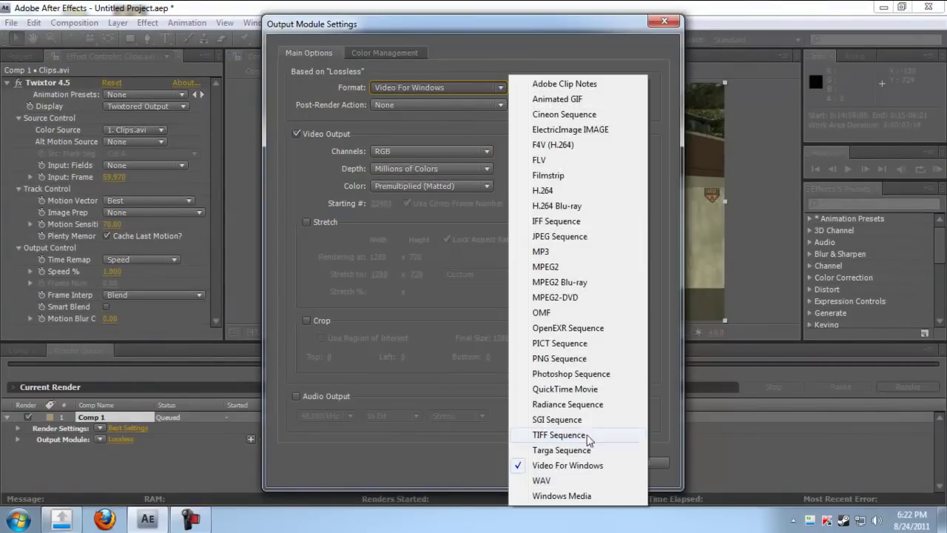
pyautogui.click(570, 389)
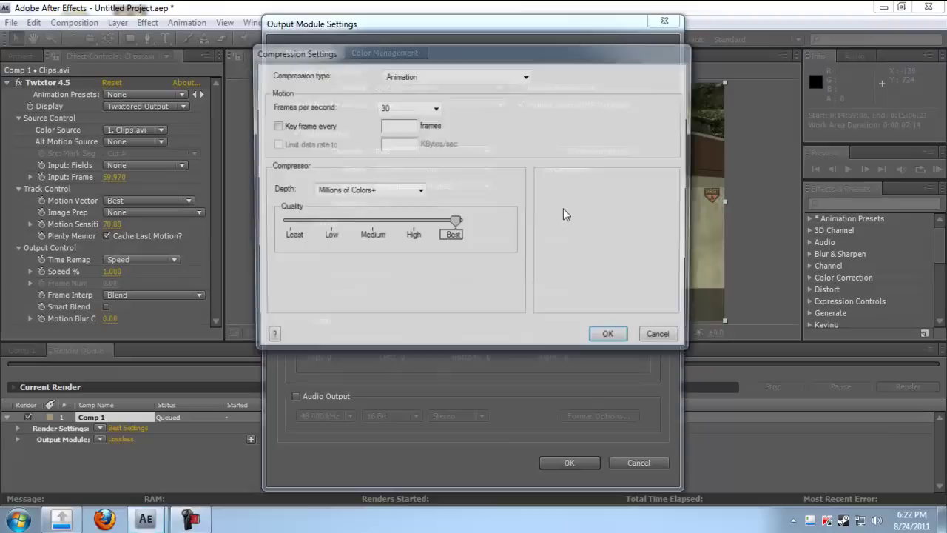
pyautogui.click(435, 110)
pyautogui.click(609, 338)
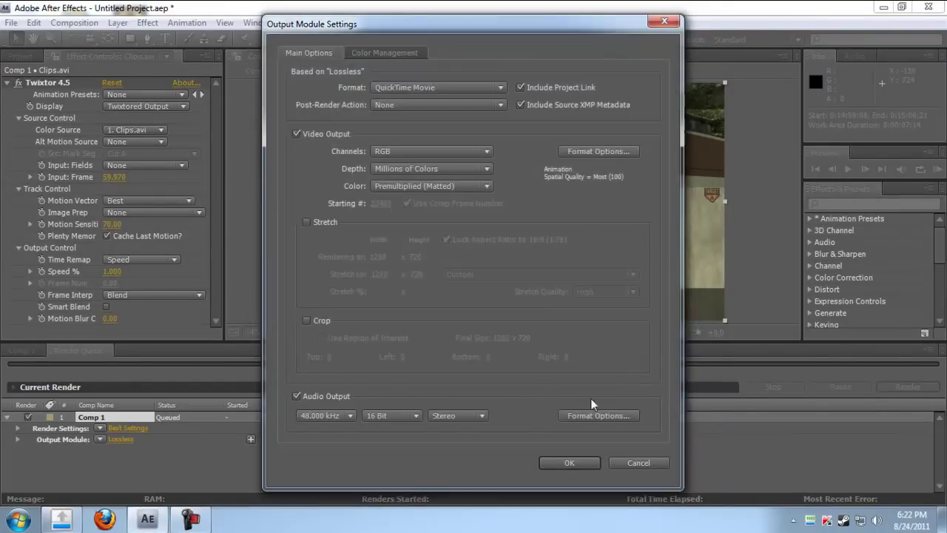
pyautogui.click(570, 463)
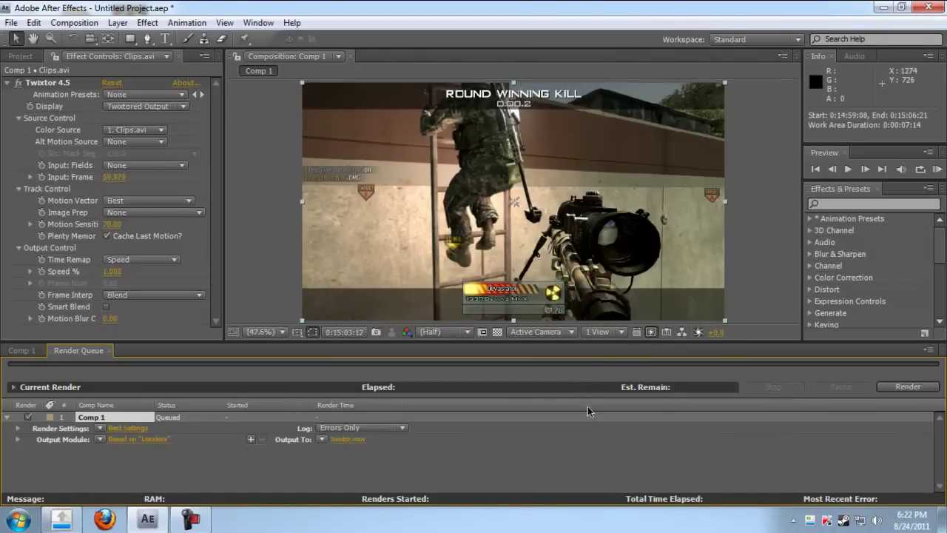
pyautogui.click(909, 388)
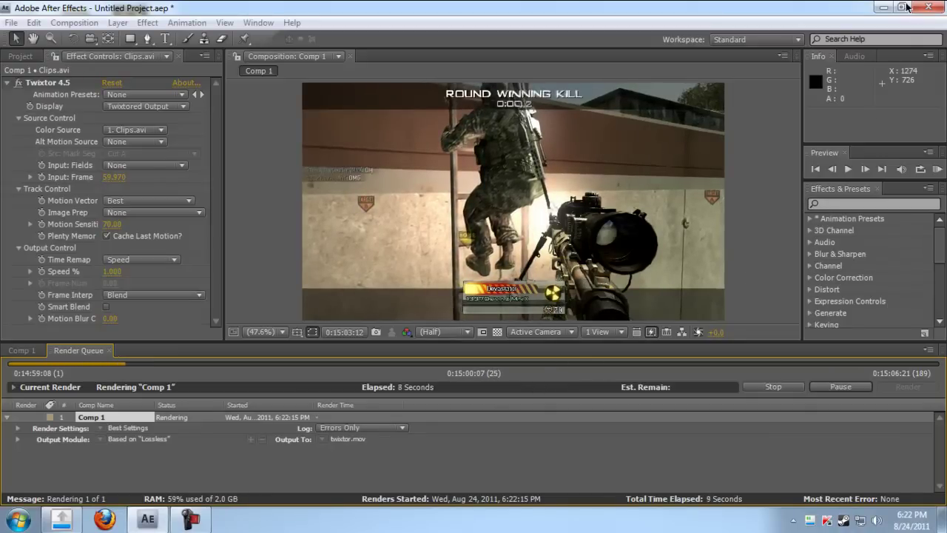
# Step: Minimize After Effects while twixtor.mov keeps rendering
pyautogui.click(883, 7)
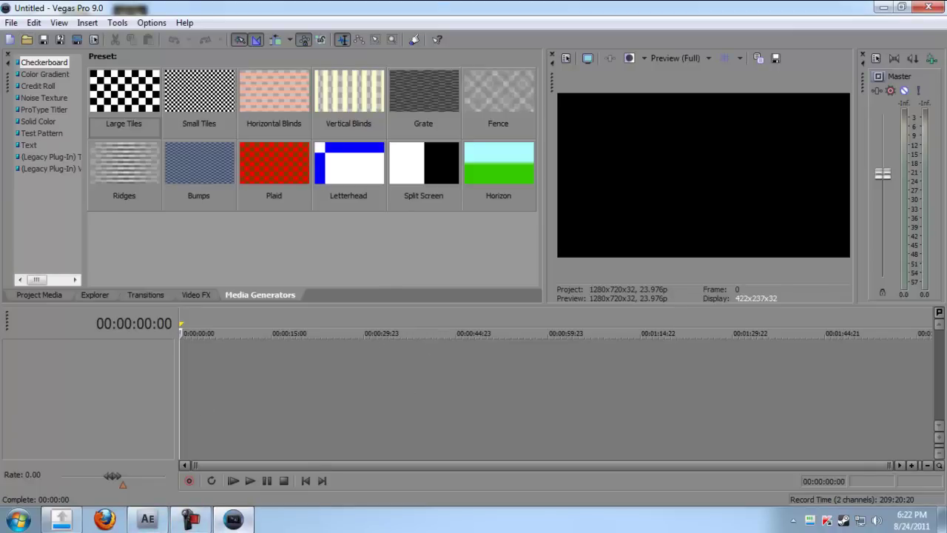
# Step: Drag the Clips video from the desktop onto the Vegas Pro timeline
pyautogui.moveTo(233, 519)
pyautogui.click(883, 8)
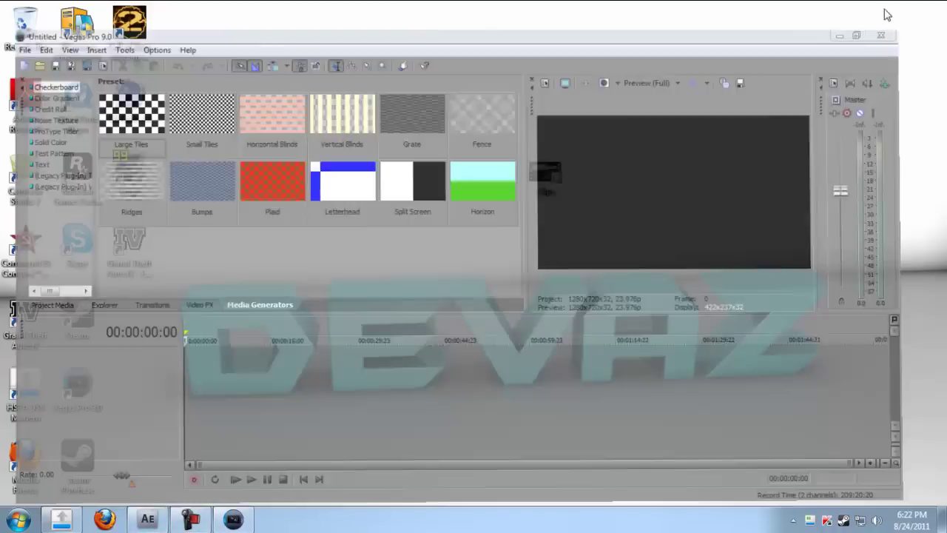
pyautogui.moveTo(520, 188); pyautogui.dragTo(253, 473)
pyautogui.moveTo(167, 370); pyautogui.dragTo(196, 364)
pyautogui.doubleClick(207, 361)
# Step: Move the playhead to 00:00:09:03 and insert an empty video track above the clip
pyautogui.click(240, 358)
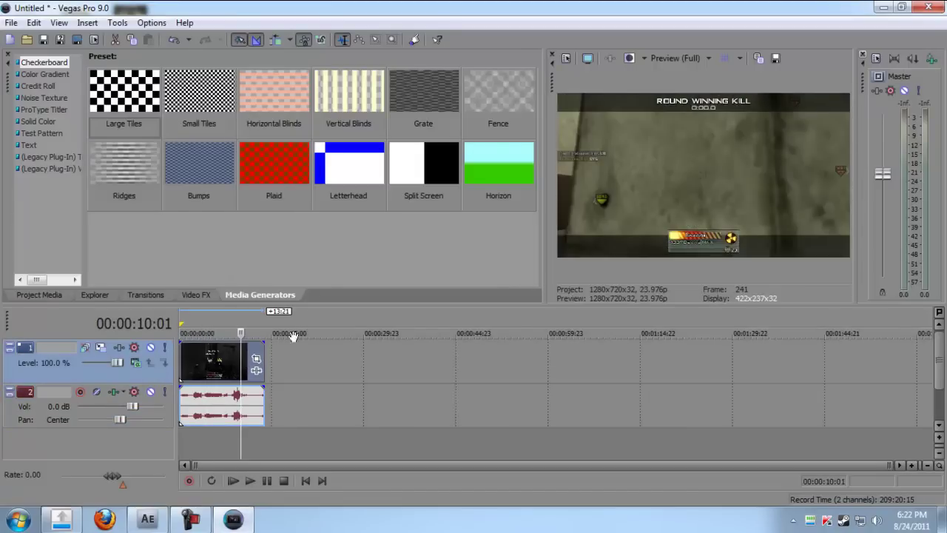
pyautogui.moveTo(241, 333); pyautogui.dragTo(234, 333)
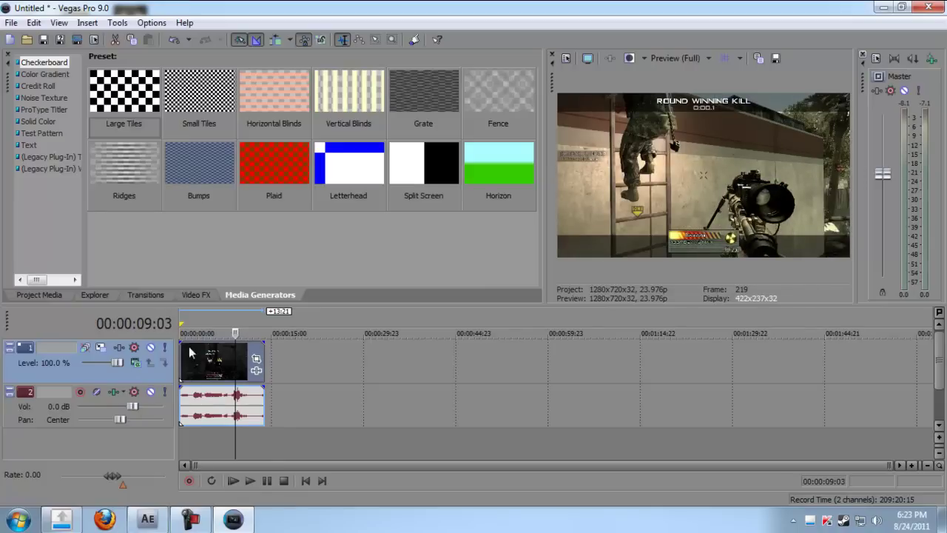
pyautogui.rightClick(28, 380)
pyautogui.click(111, 224)
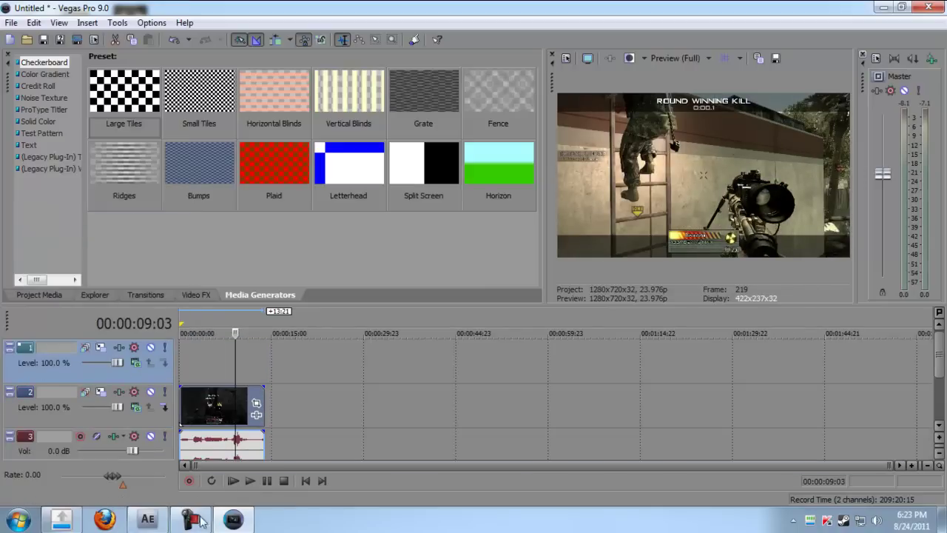
# Step: Open the Computer window from the Start menu
pyautogui.click(147, 518)
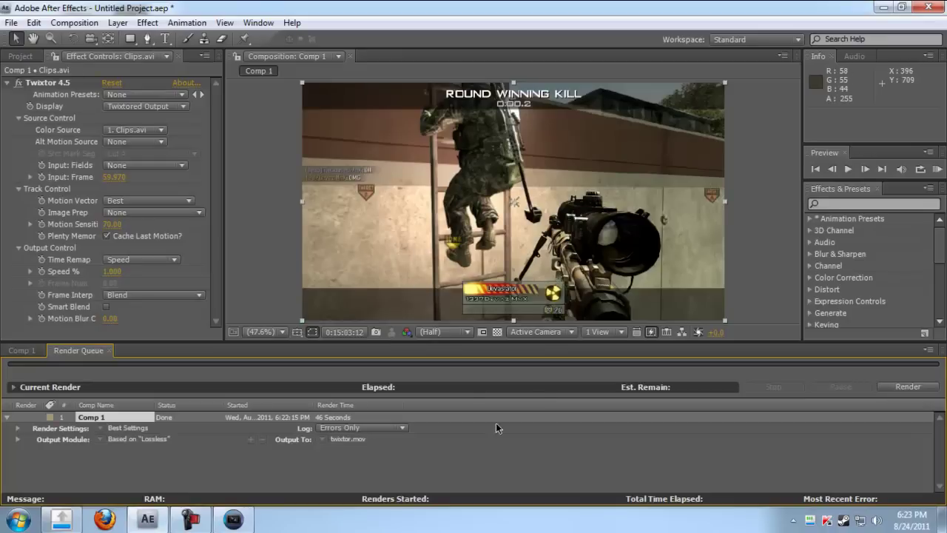
pyautogui.press('super')
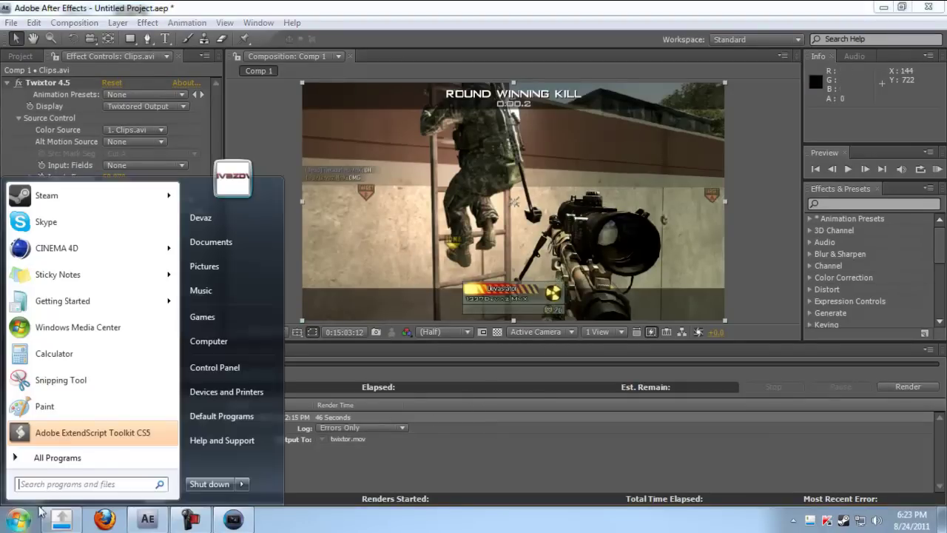
pyautogui.press('super')
pyautogui.press('super')
pyautogui.click(208, 341)
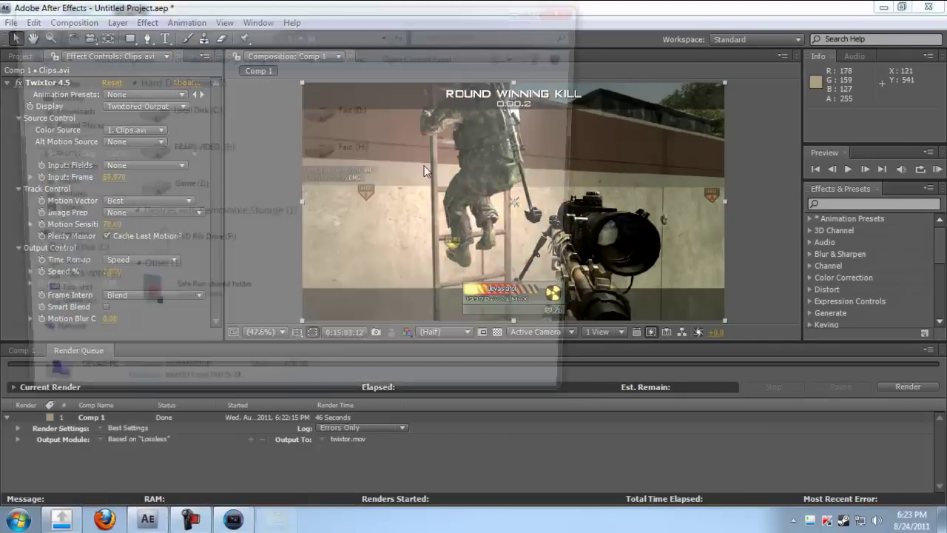
# Step: Navigate to D:\DevazDvx\Project\twixtor tutorial and select the rendered twixtor movie
pyautogui.doubleClick(374, 102)
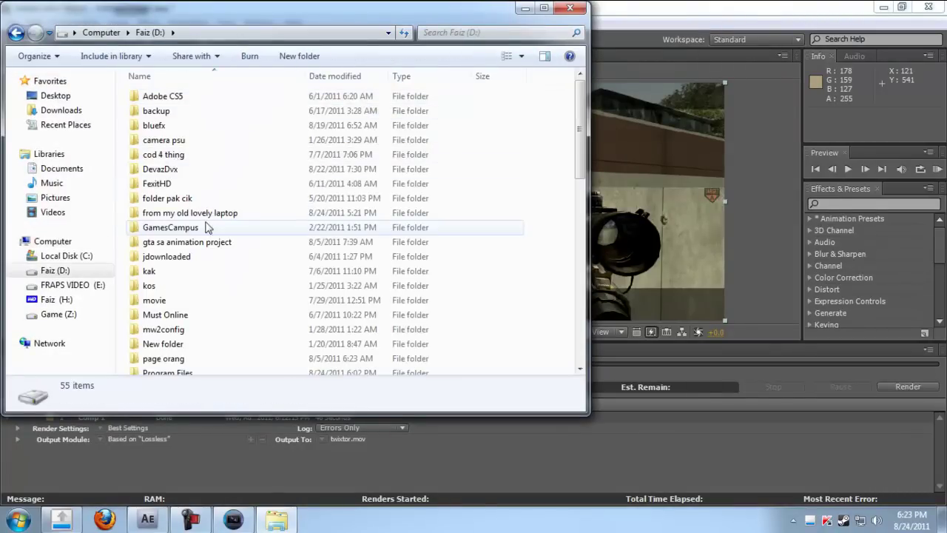
pyautogui.doubleClick(197, 176)
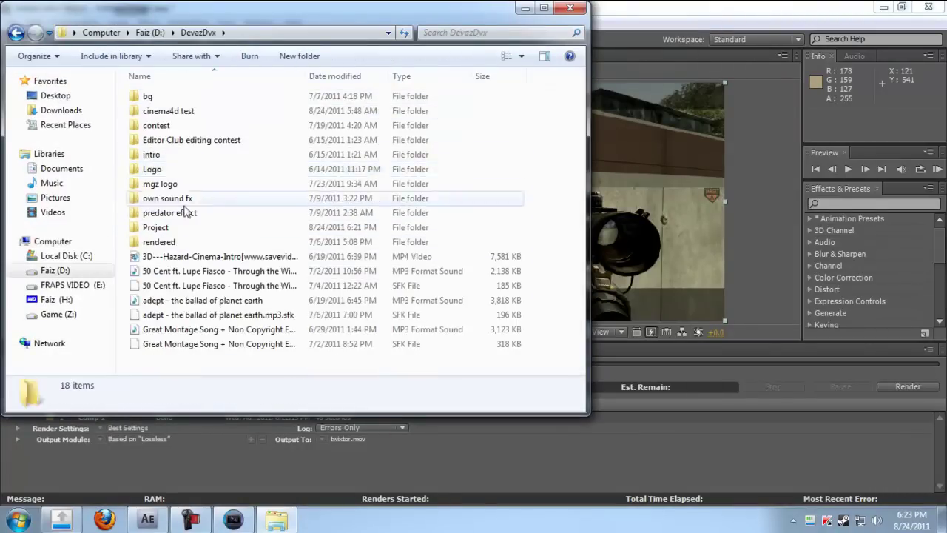
pyautogui.doubleClick(194, 230)
pyautogui.scroll(-3, 206, 190)
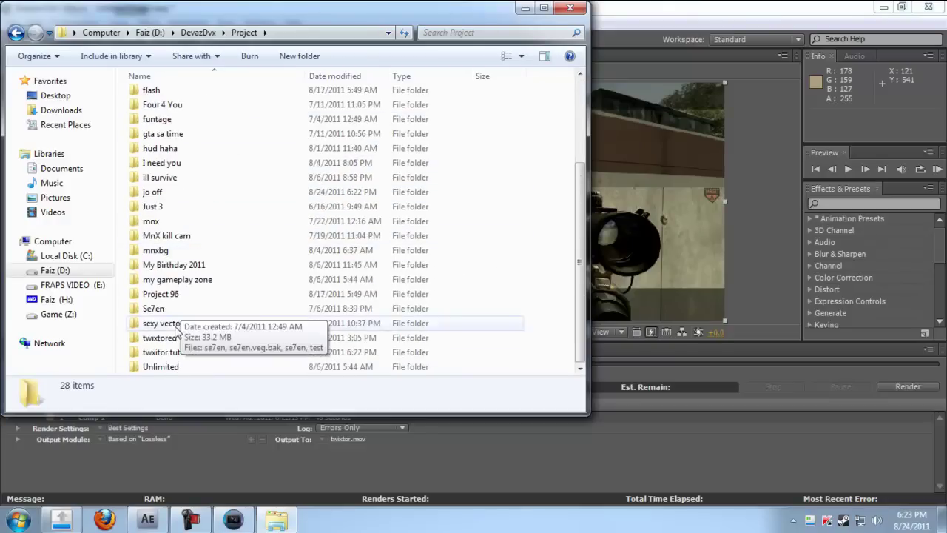
pyautogui.doubleClick(189, 338)
pyautogui.click(167, 123)
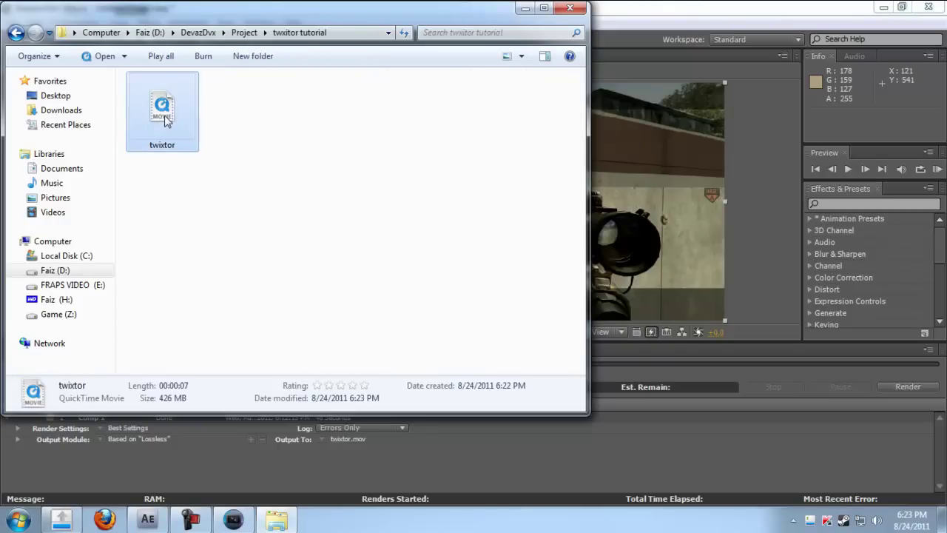
# Step: Place twixtor.mov on the Vegas timeline above the original clip and find the matching frame
pyautogui.click(222, 518)
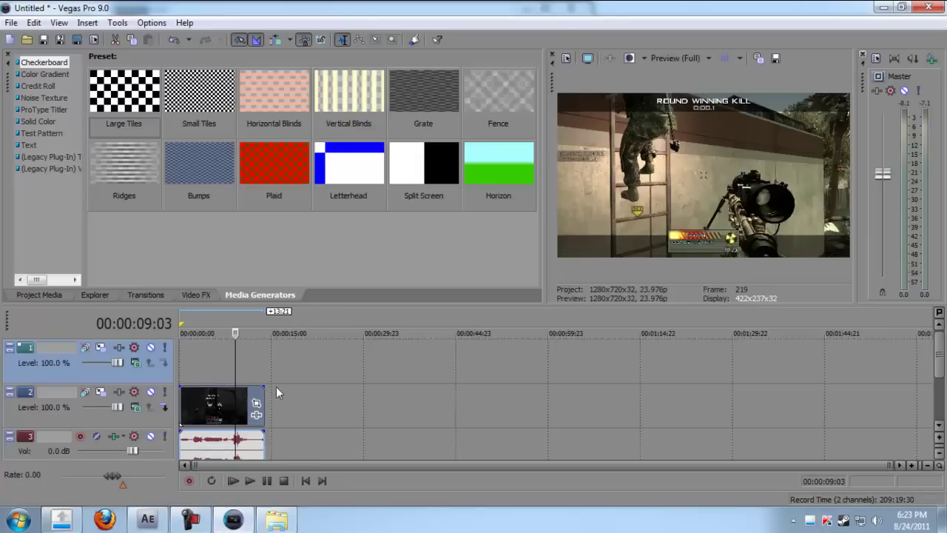
pyautogui.moveTo(202, 349); pyautogui.dragTo(239, 356)
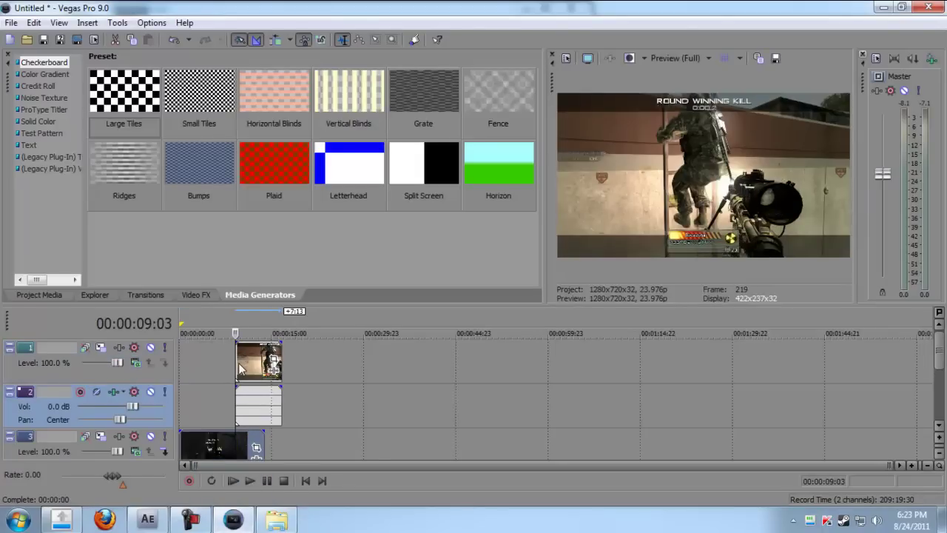
pyautogui.press('Left')
pyautogui.press('Left')
pyautogui.press('Left')
pyautogui.press('Left')
pyautogui.press('Left')
pyautogui.press('Left')
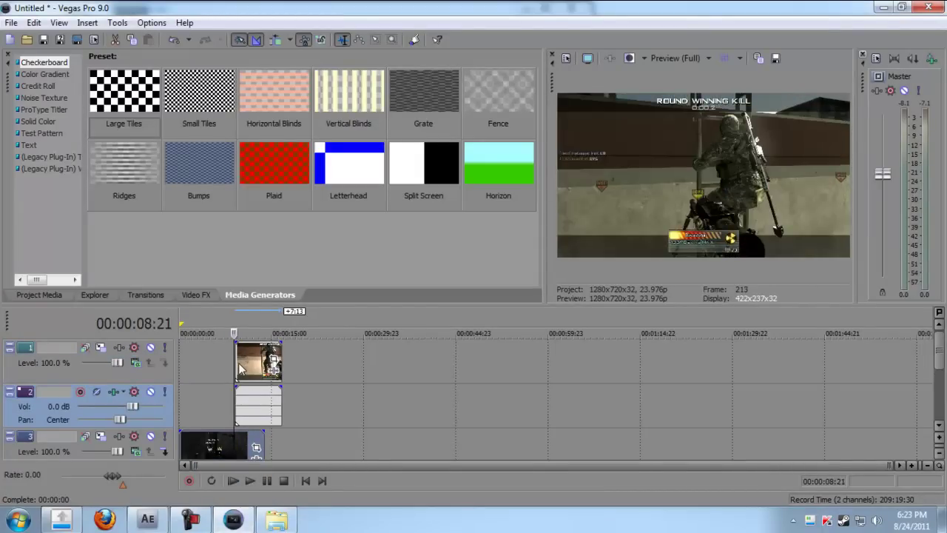
pyautogui.press('Right')
pyautogui.press('Right')
pyautogui.press('Right')
pyautogui.press('Right')
pyautogui.press('Right')
pyautogui.press('Right')
# Step: Slide the twixtor event later so its action lines up with 00:00:08:23
pyautogui.press('Left')
pyautogui.press('Left')
pyautogui.press('Left')
pyautogui.press('Left')
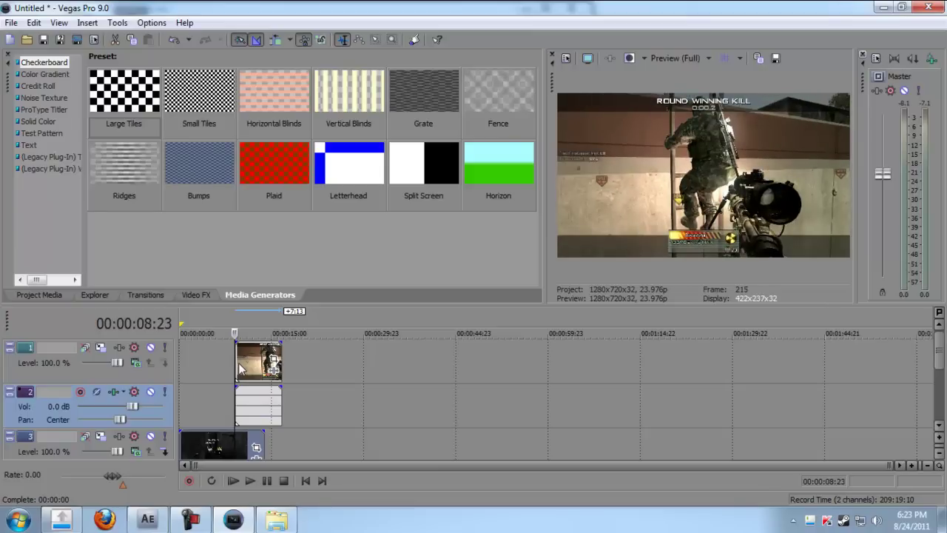
pyautogui.moveTo(239, 369); pyautogui.dragTo(268, 359)
pyautogui.press('Right')
pyautogui.press('Right')
pyautogui.press('Right')
pyautogui.press('Right')
pyautogui.press('Left')
pyautogui.press('Left')
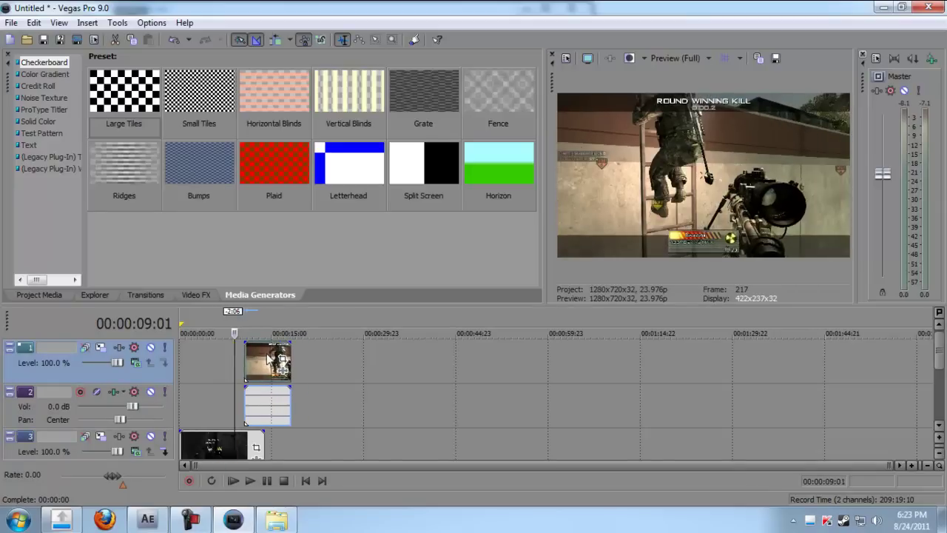
pyautogui.press('Left')
pyautogui.press('Left')
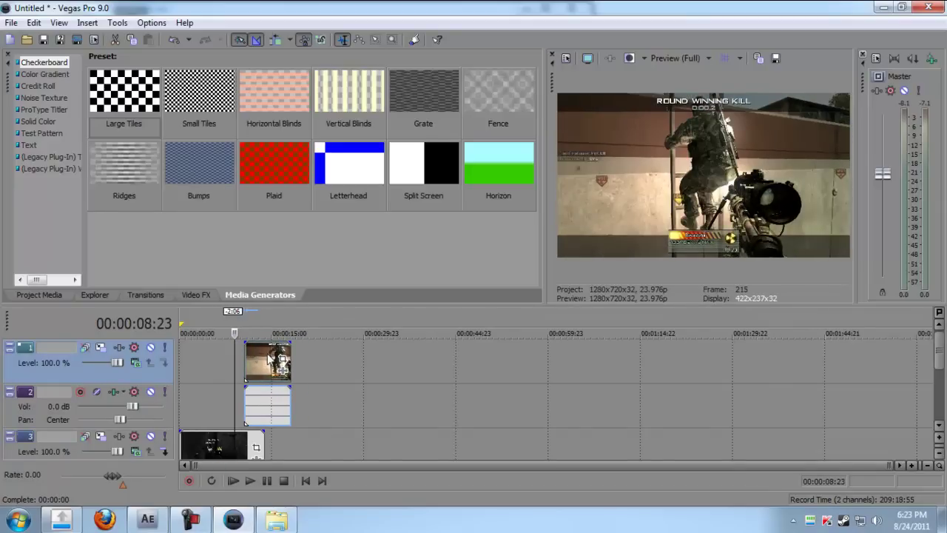
pyautogui.moveTo(268, 359); pyautogui.dragTo(264, 358)
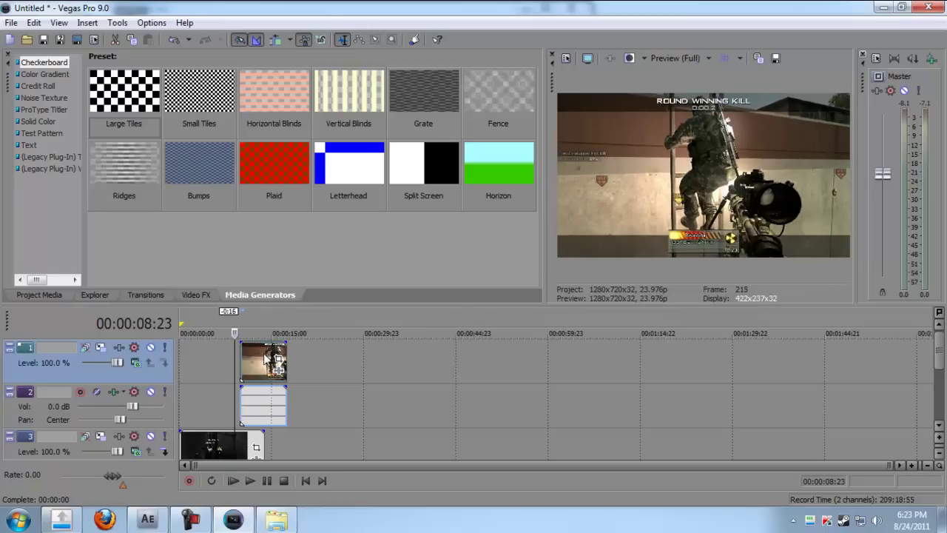
pyautogui.scroll(5, 261, 370)
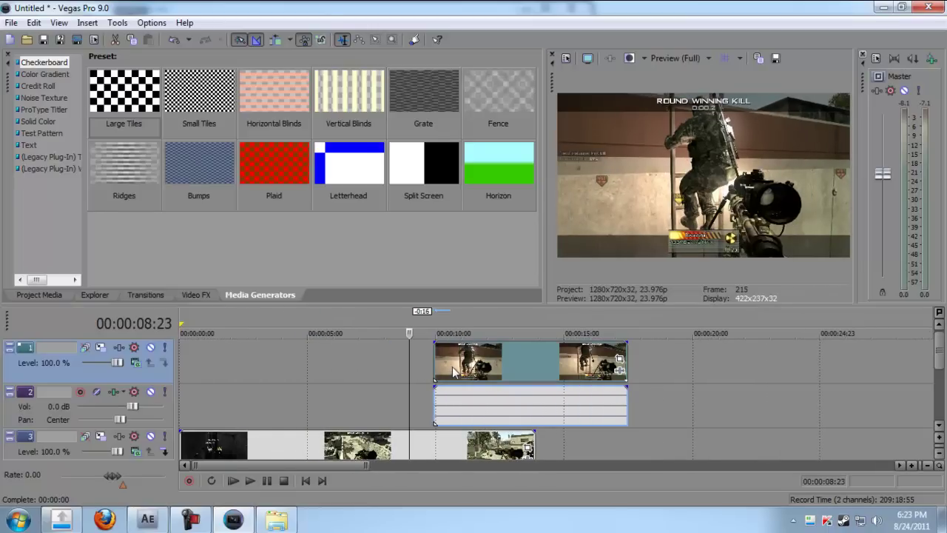
pyautogui.moveTo(454, 372); pyautogui.dragTo(459, 372)
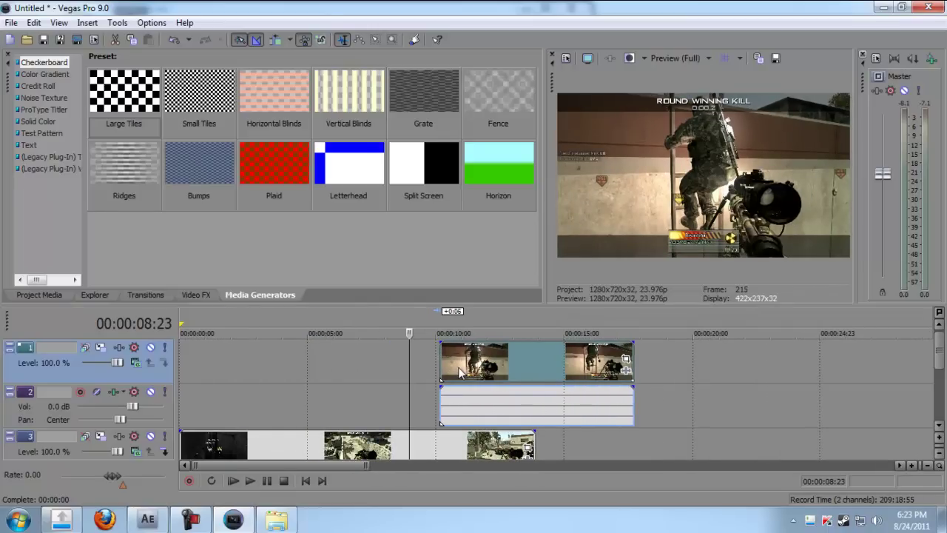
# Step: Fine-tune the twixtor event until its start snaps to 00:00:08:23, checking with playback
pyautogui.press('space')
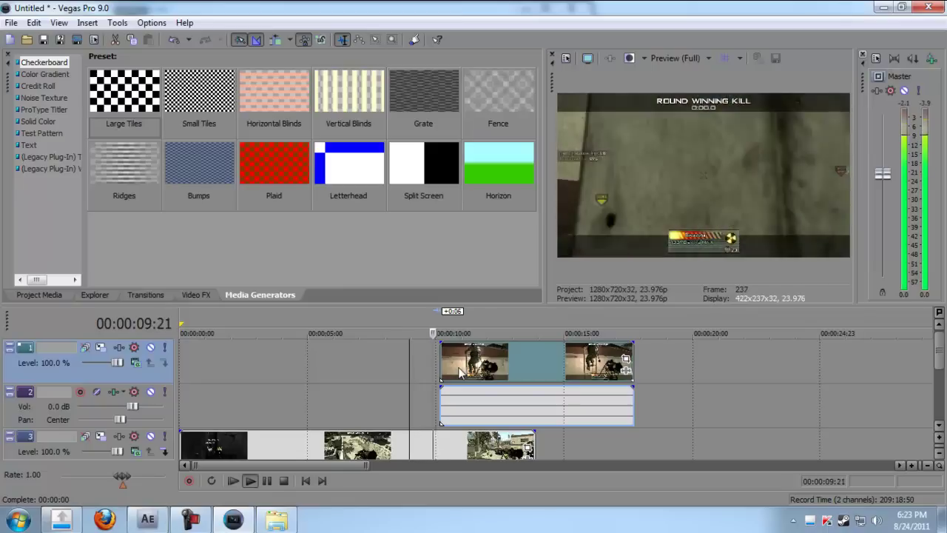
pyautogui.press('space')
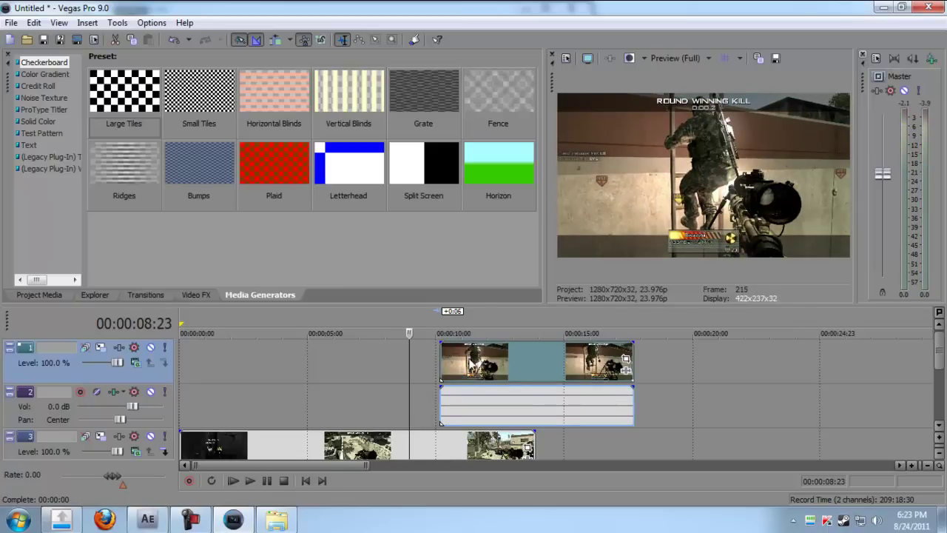
pyautogui.moveTo(458, 372); pyautogui.dragTo(437, 372)
pyautogui.press('space')
pyautogui.press('space')
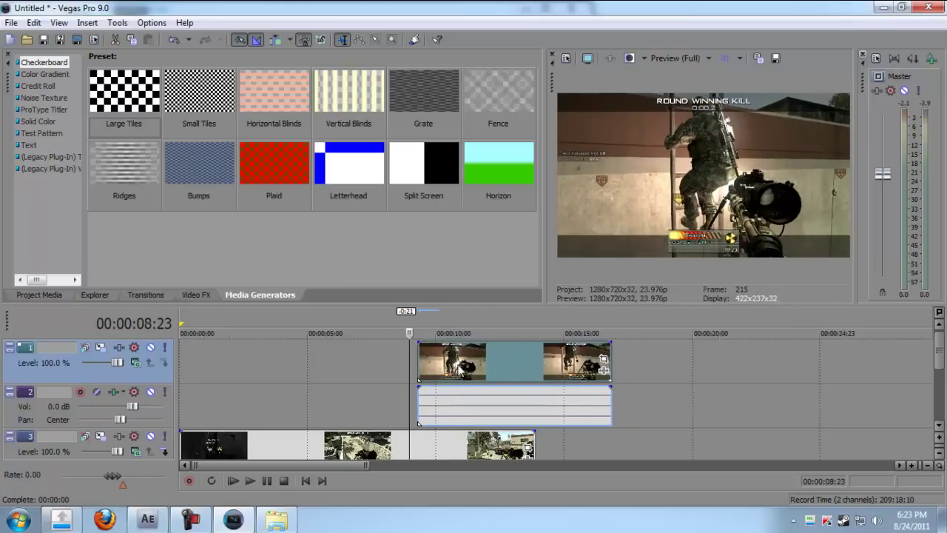
pyautogui.moveTo(471, 364); pyautogui.dragTo(464, 361)
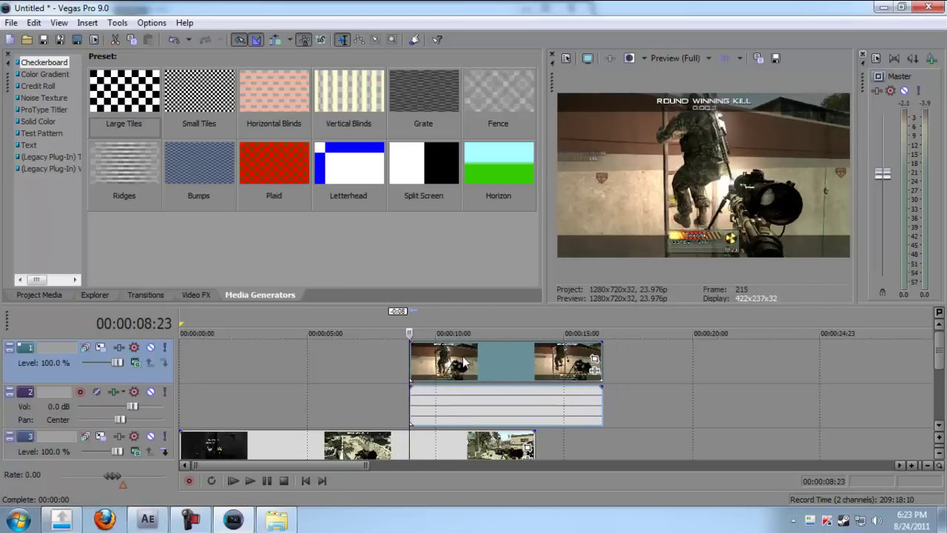
pyautogui.press('space')
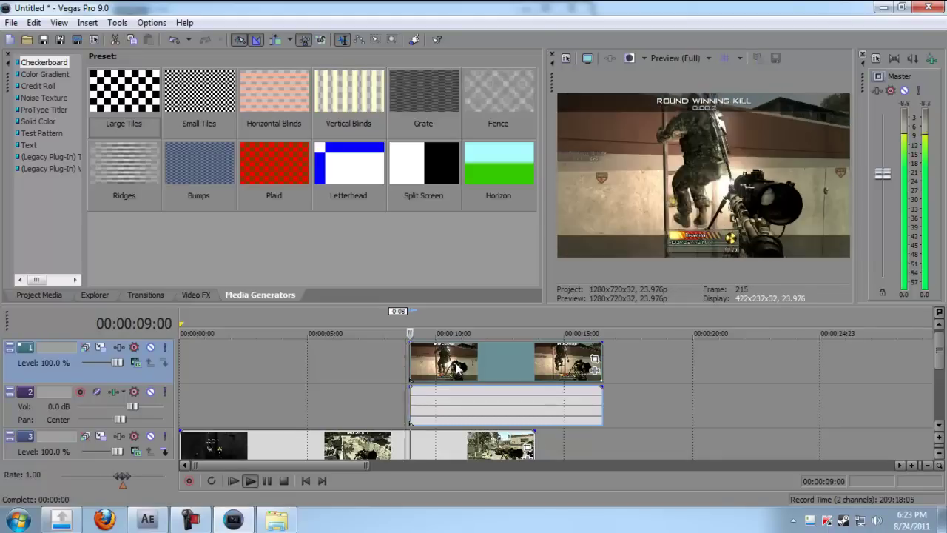
pyautogui.press('space')
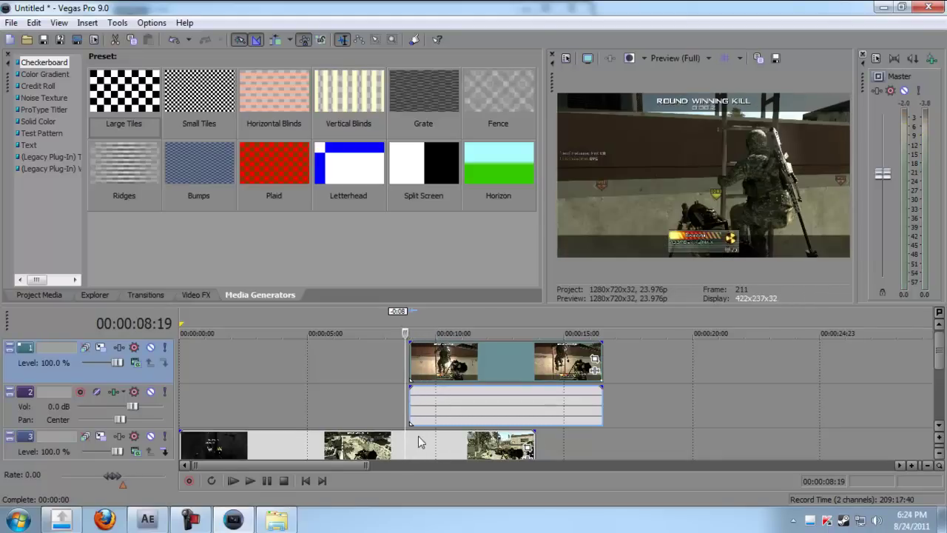
# Step: Delete the original clip's audio track (Track 4) from the timeline
pyautogui.click(413, 444)
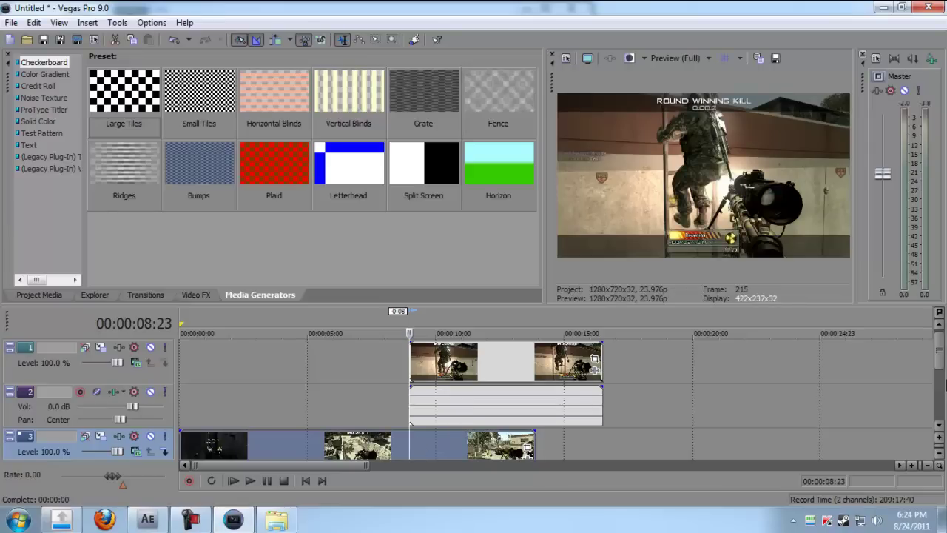
pyautogui.scroll(-3, 939, 374)
pyautogui.rightClick(19, 403)
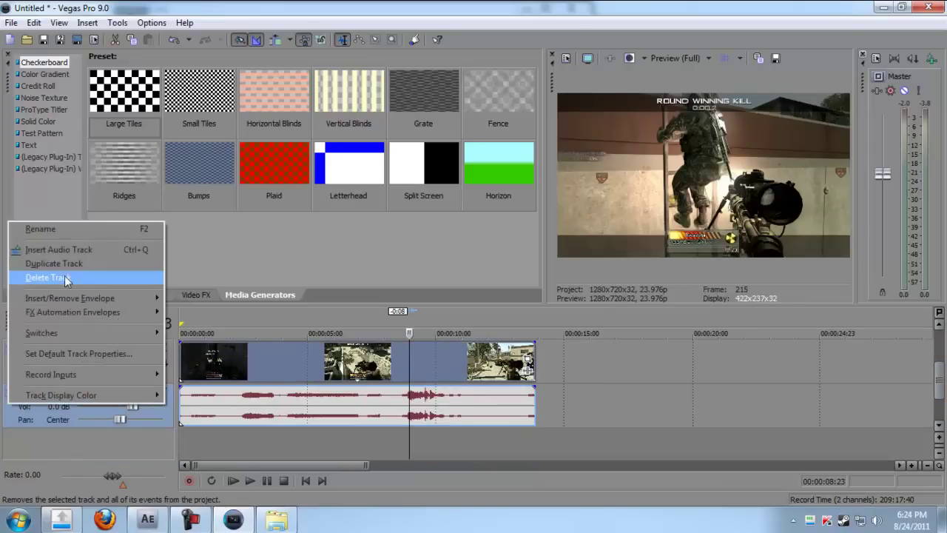
pyautogui.click(59, 277)
# Step: Play the timeline from about 00:00:03:14 to review the result
pyautogui.scroll(2, 736, 390)
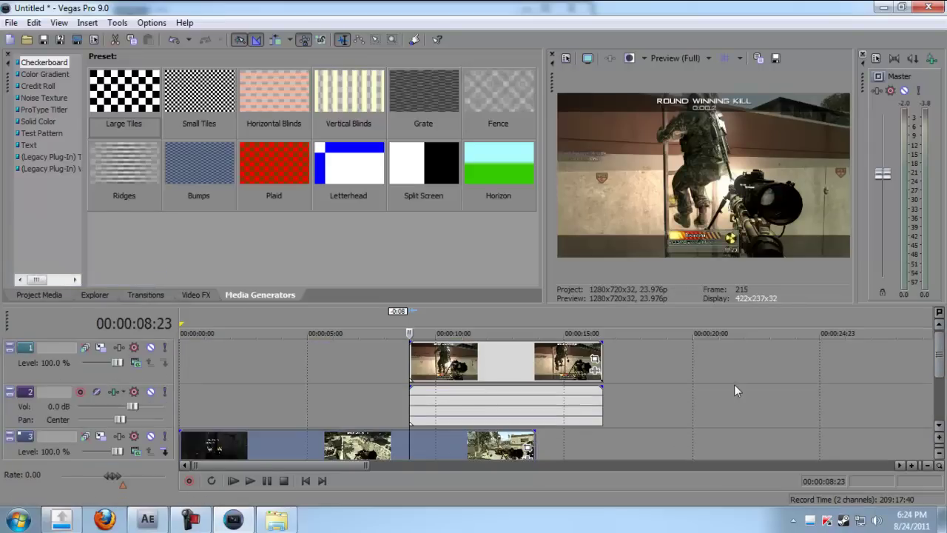
pyautogui.click(271, 389)
pyautogui.press('space')
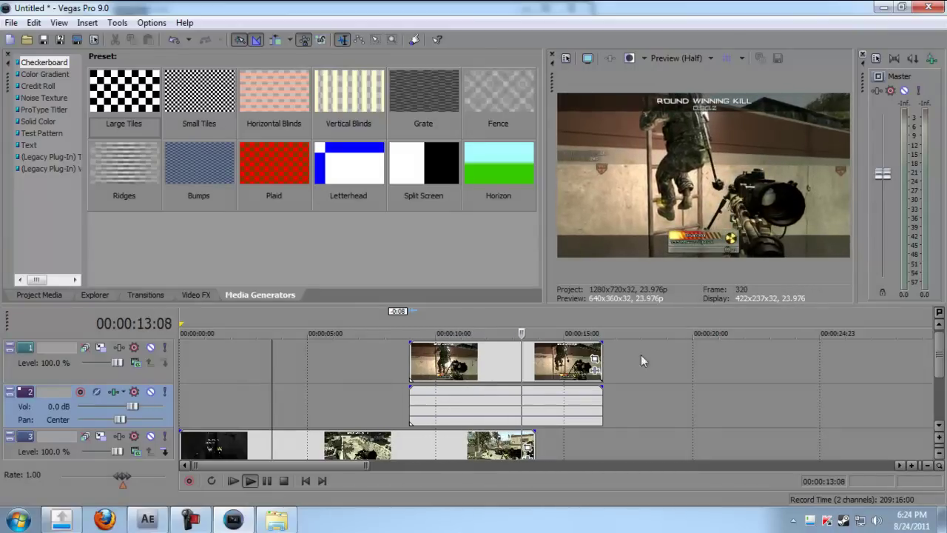
pyautogui.press('space')
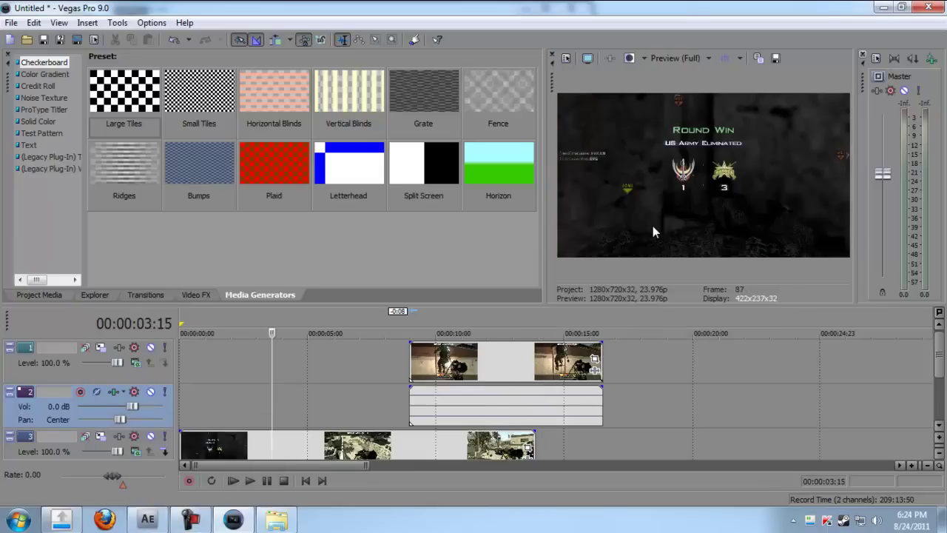